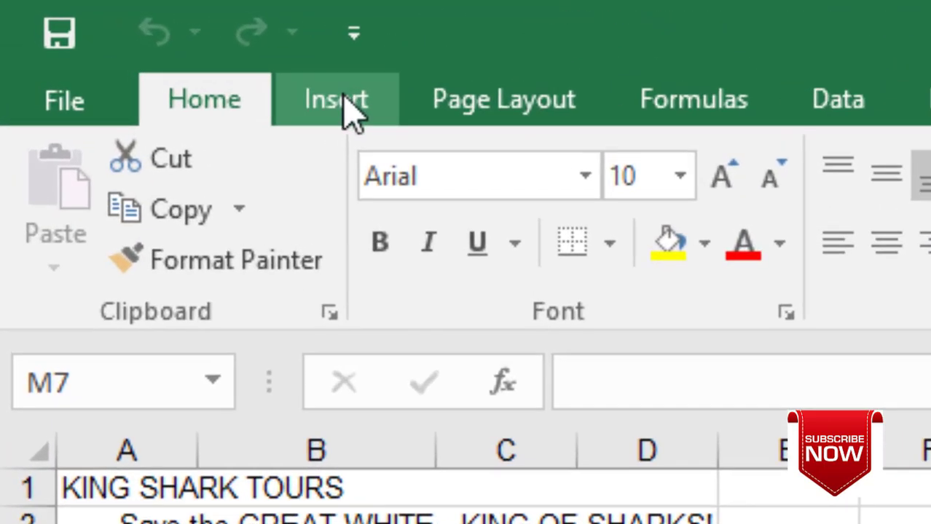
# - Put an identification number in the left footer and QUESTION 8 in the right footer
pyautogui.click(349, 109)
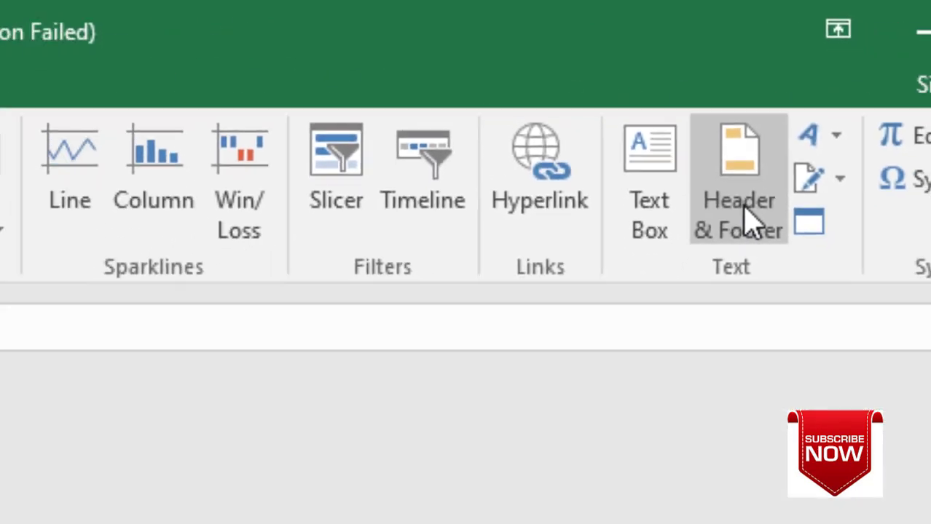
pyautogui.click(728, 288)
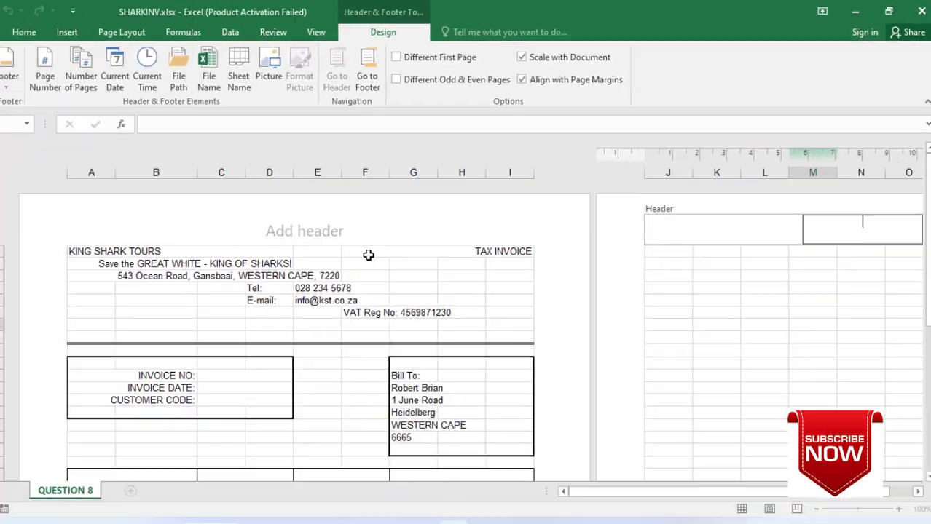
pyautogui.click(336, 279)
pyautogui.click(326, 311)
pyautogui.scroll(-15, 326, 311)
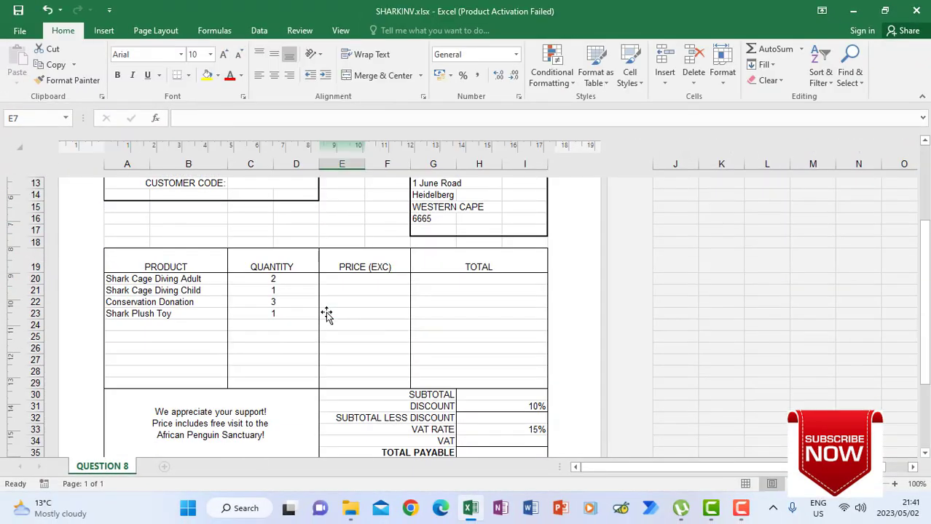
pyautogui.click(216, 328)
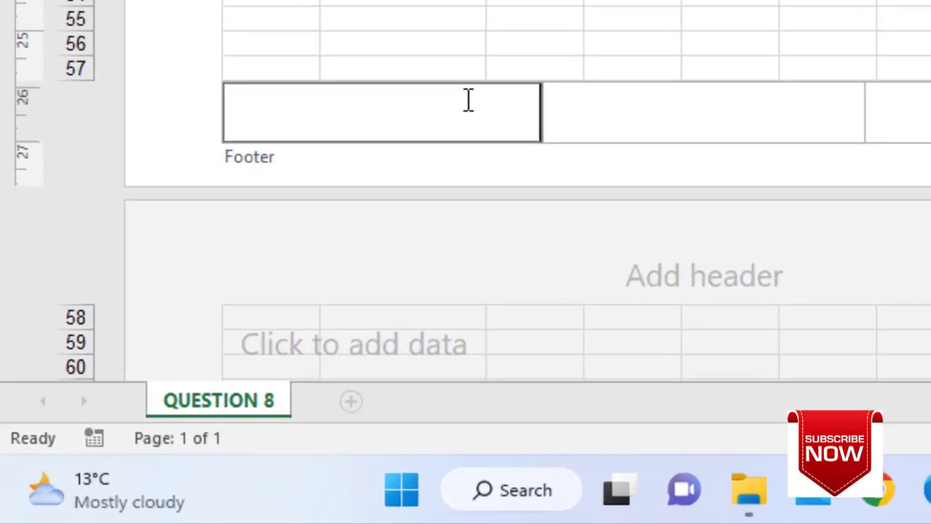
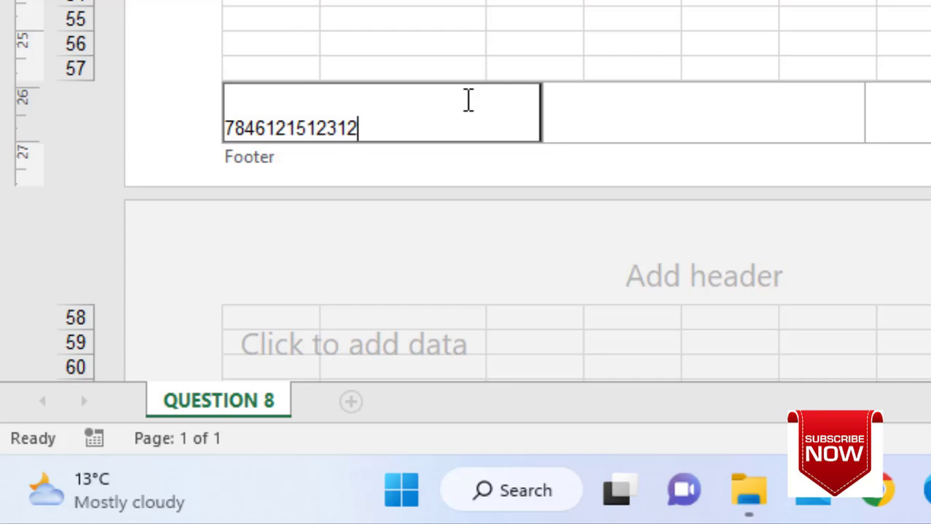
pyautogui.click(245, 120)
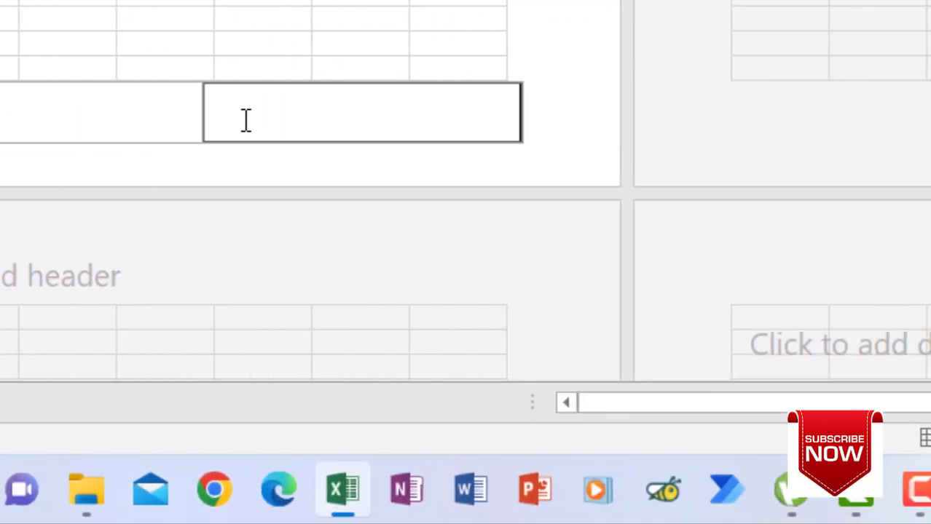
pyautogui.write('QUESTION 8')
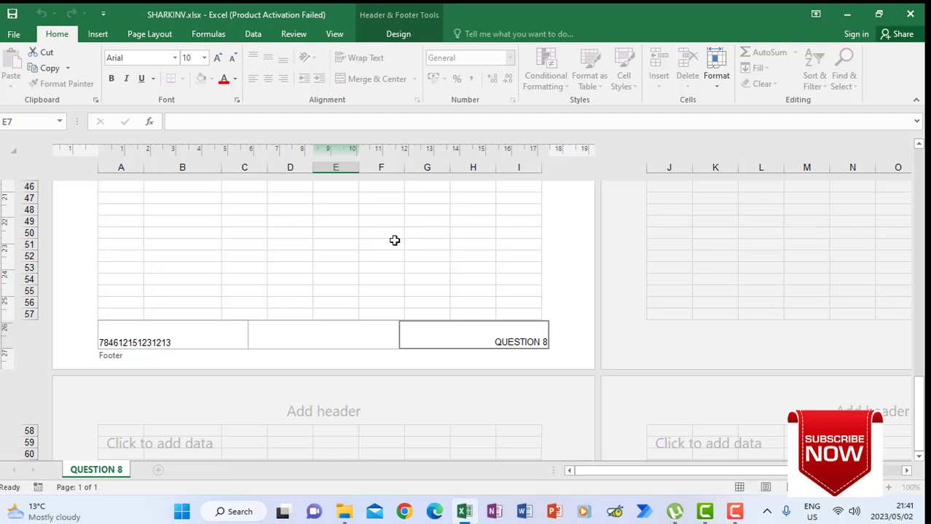
pyautogui.click(382, 227)
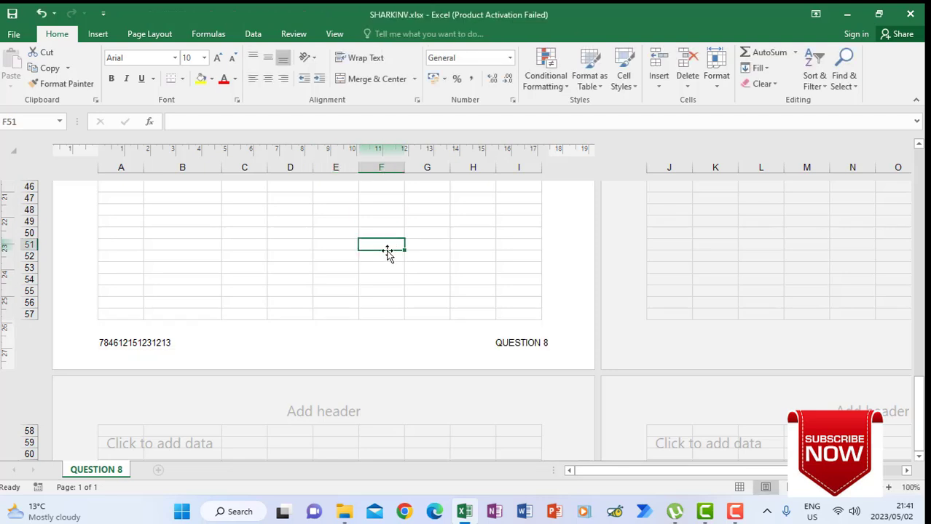
# - Switch the sheet back to Normal view
pyautogui.scroll(15, 385, 252)
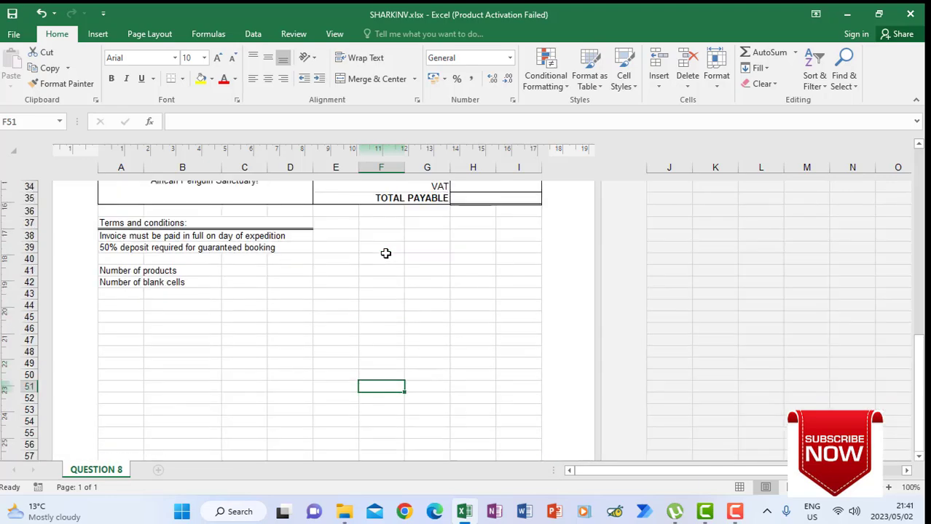
pyautogui.click(475, 277)
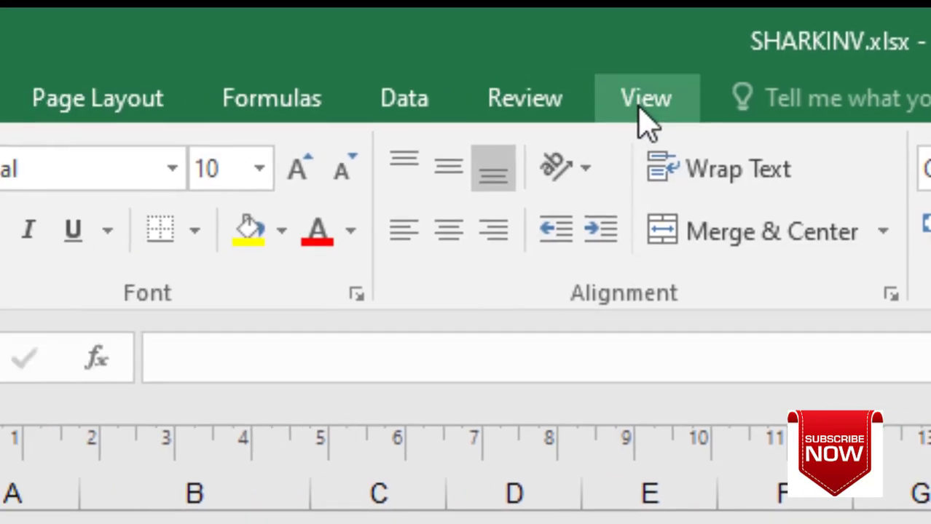
pyautogui.click(479, 94)
pyautogui.click(12, 96)
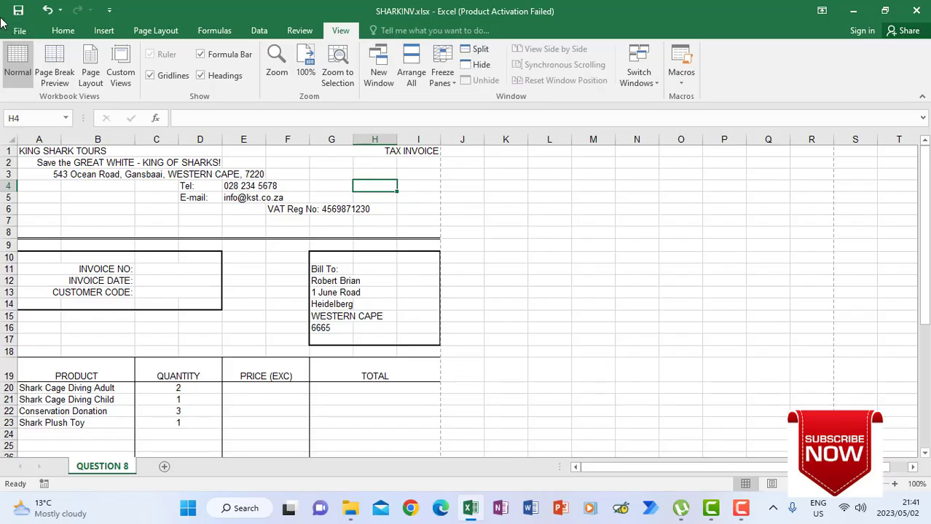
pyautogui.click(13, 21)
# - Save the workbook as QUESTION 8, confirming replacement of the existing QUESTION 8.xlsx
pyautogui.click(32, 168)
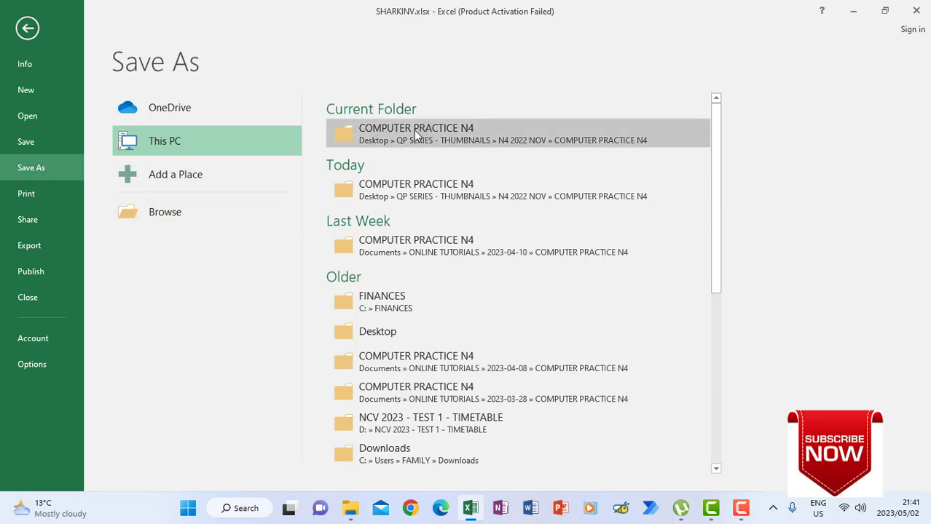
pyautogui.click(148, 211)
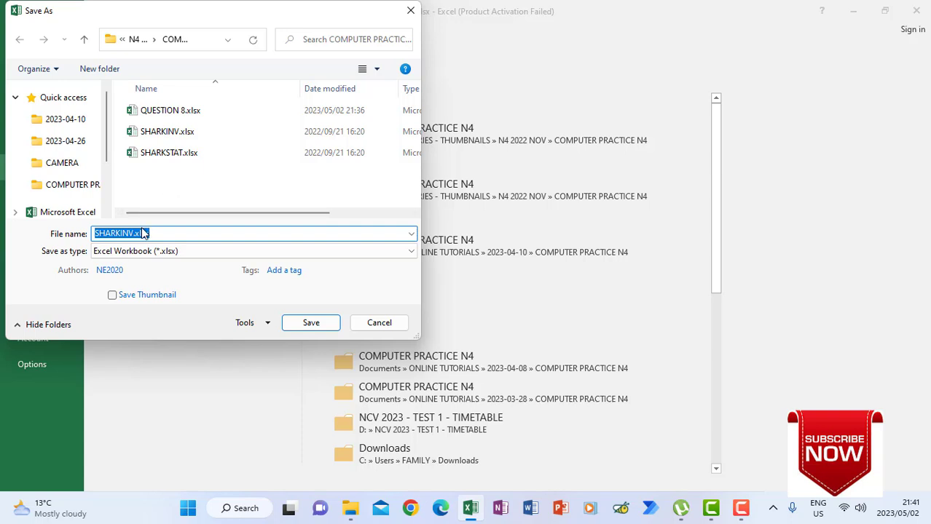
pyautogui.write('QUE')
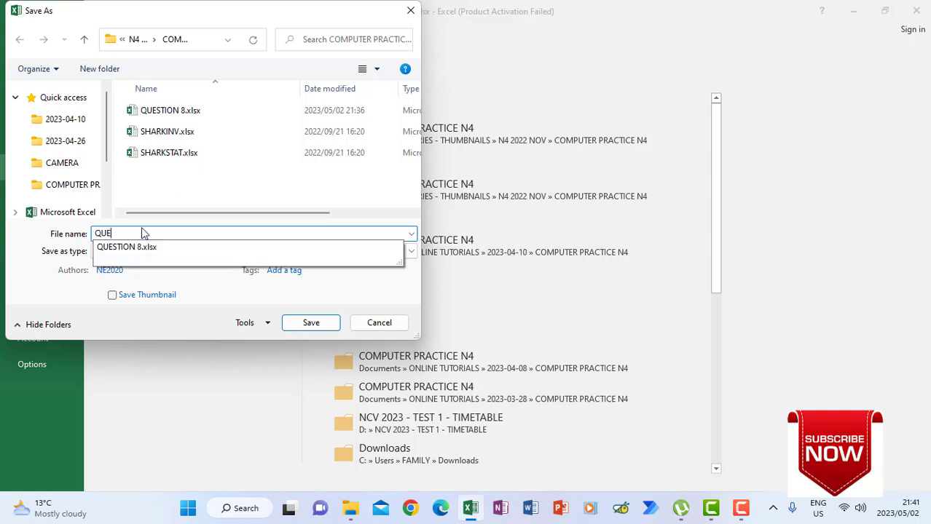
pyautogui.write('STION 8')
pyautogui.click(303, 325)
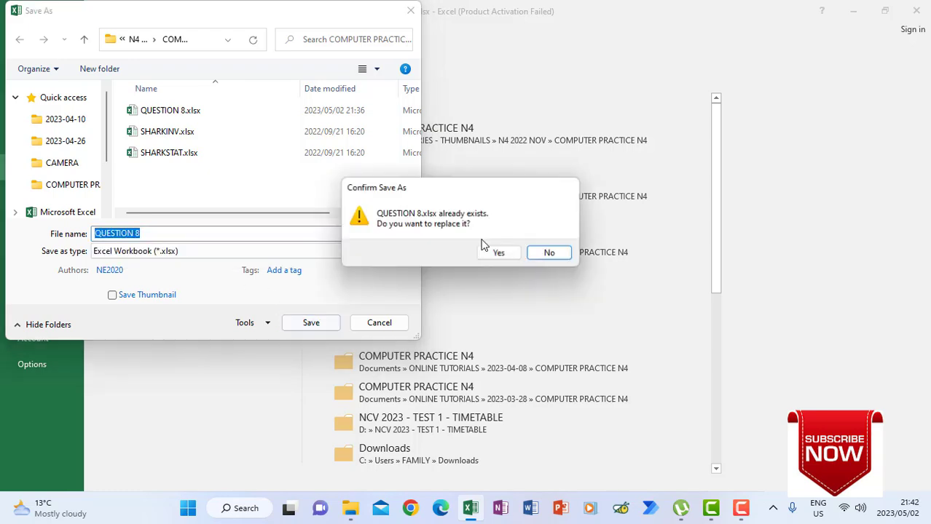
pyautogui.click(500, 252)
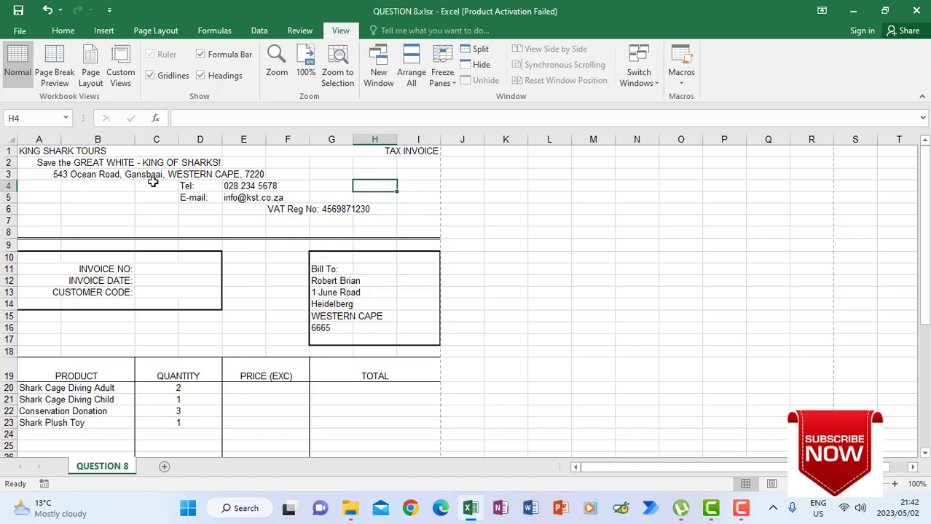
# - Format the KING SHARK TOURS heading in A1 as bold 16-point Bradley Hand ITC
pyautogui.click(41, 151)
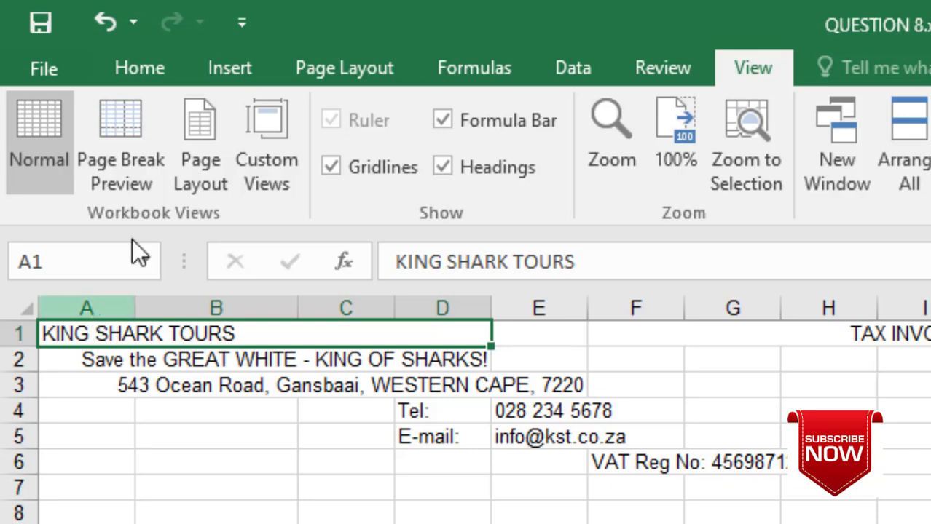
pyautogui.click(140, 68)
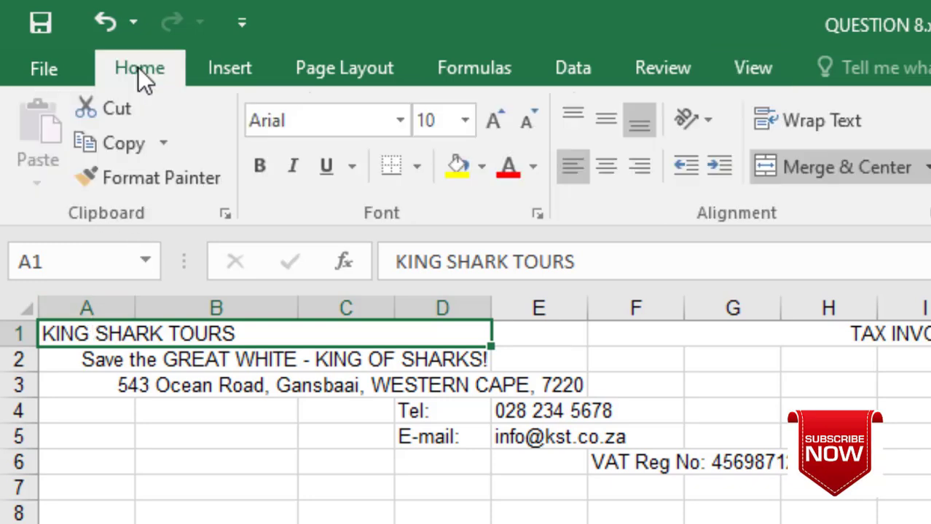
pyautogui.click(401, 120)
pyautogui.scroll(-7, 368, 277)
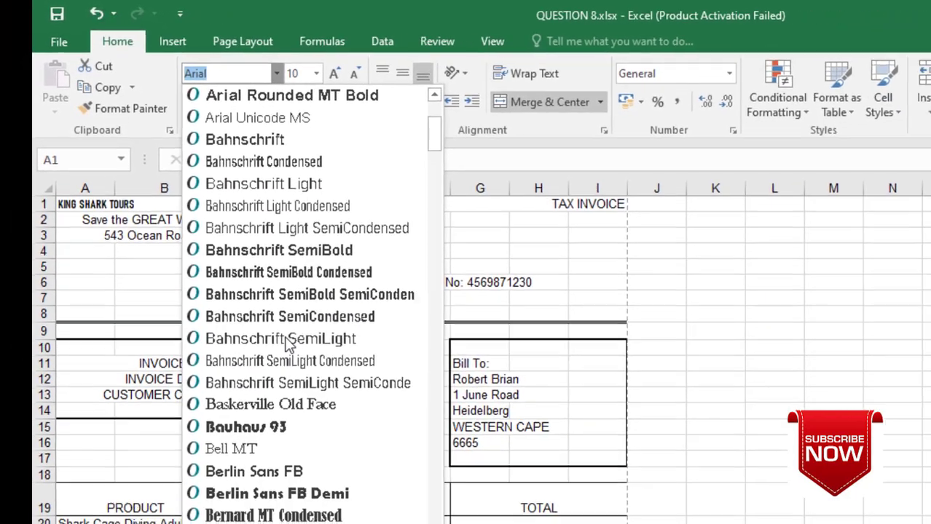
pyautogui.scroll(-1, 288, 342)
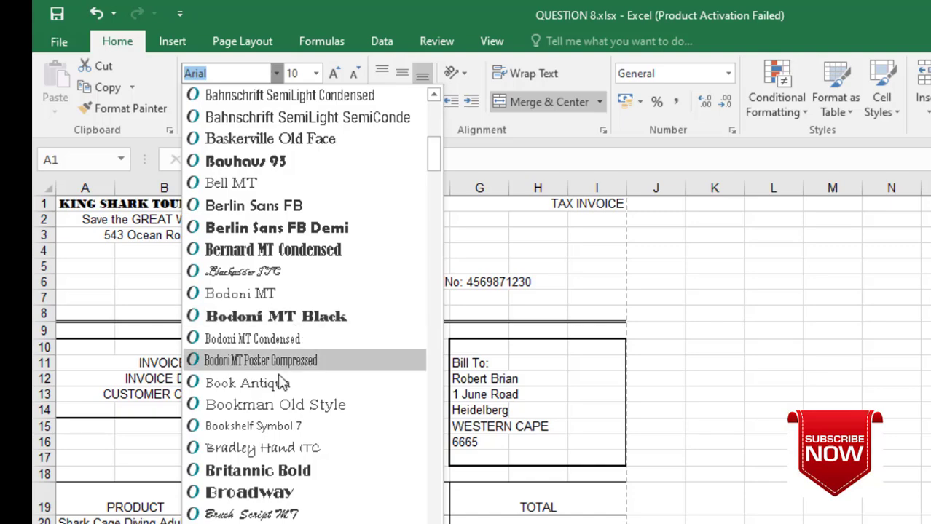
pyautogui.click(268, 448)
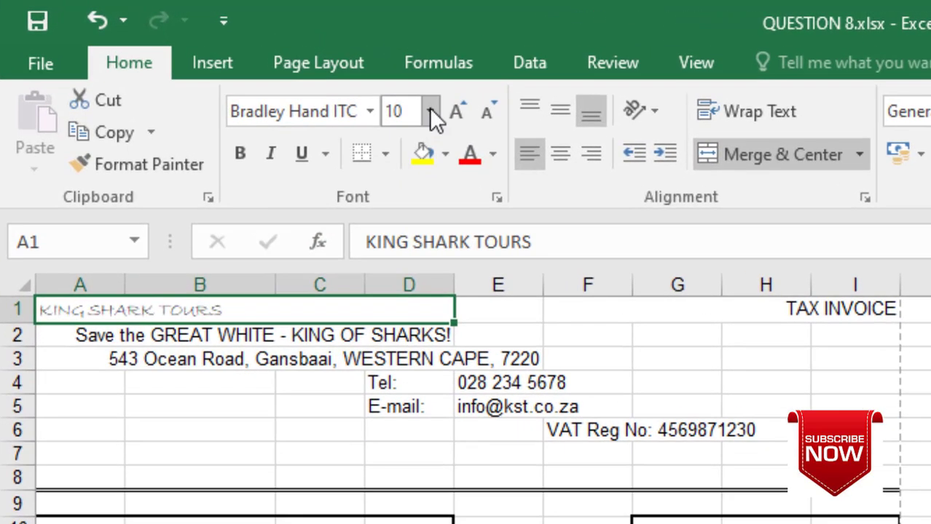
pyautogui.click(431, 113)
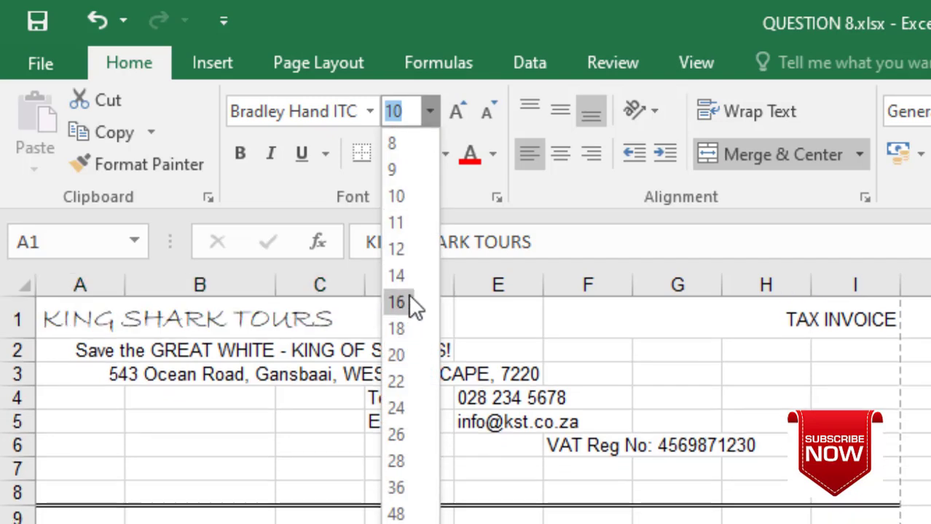
pyautogui.click(409, 304)
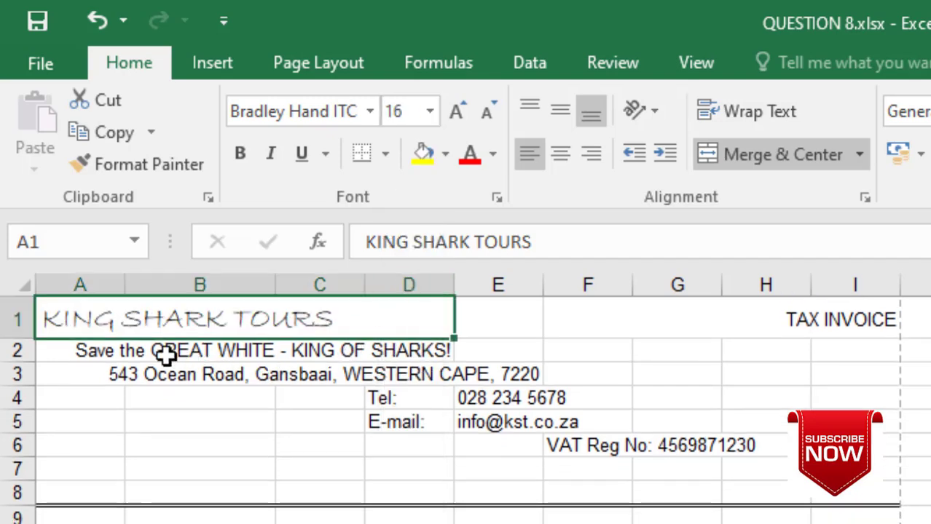
pyautogui.click(235, 156)
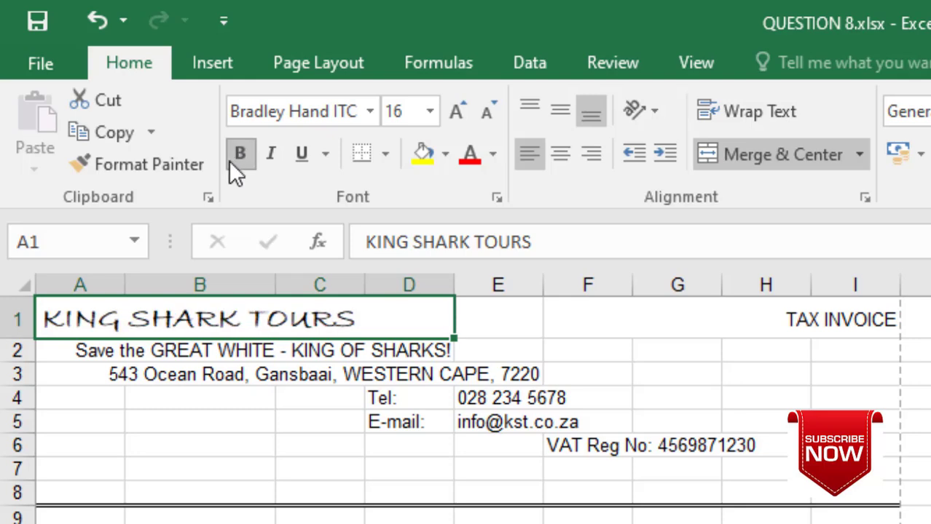
# - Apply Bradley Hand ITC to the address and contact lines in A2:H7
pyautogui.moveTo(107, 357); pyautogui.dragTo(728, 463)
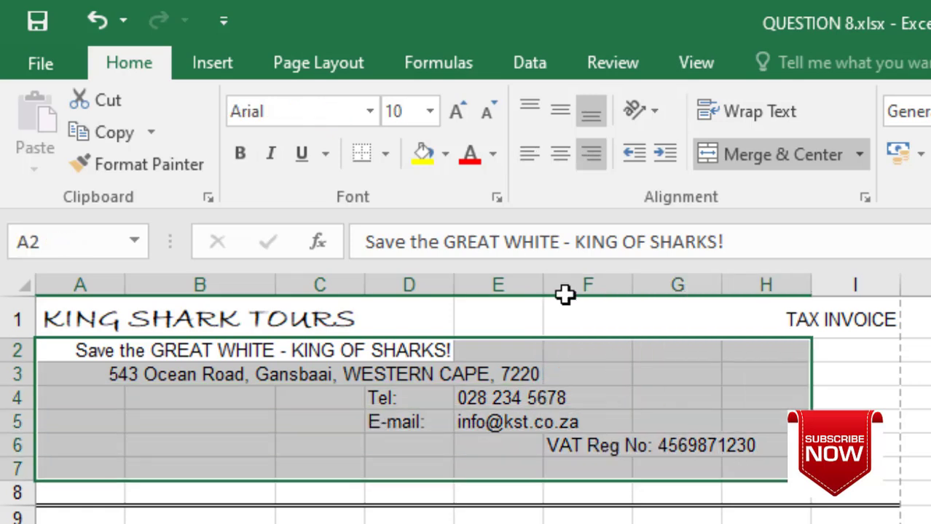
pyautogui.click(370, 112)
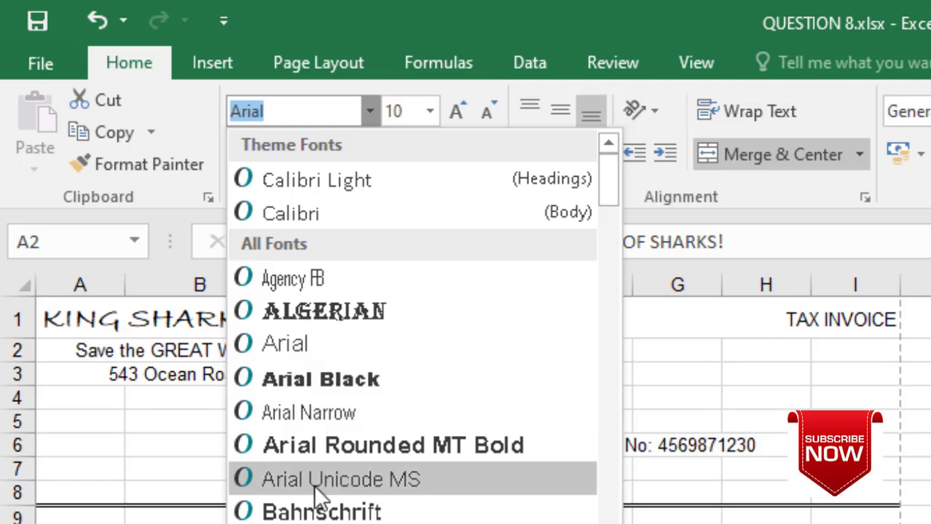
pyautogui.scroll(-4, 320, 502)
pyautogui.scroll(-2, 320, 502)
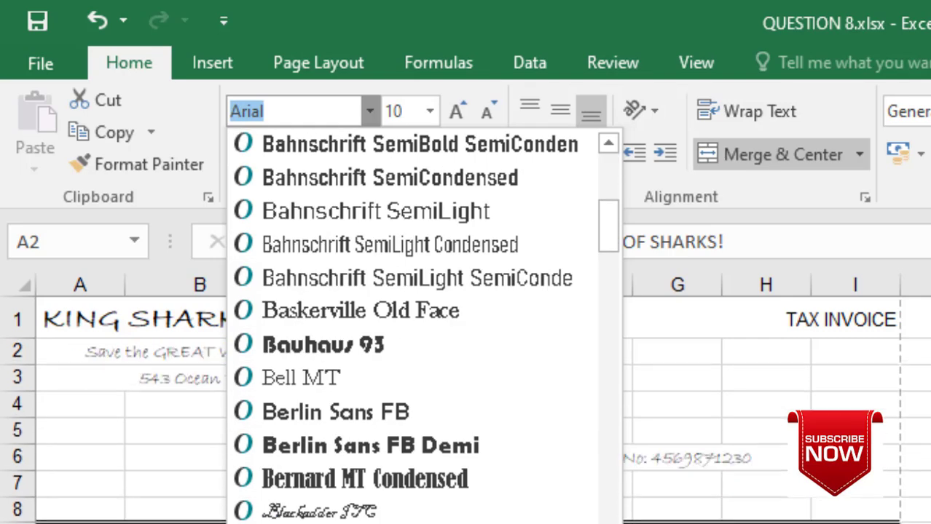
pyautogui.press('Return')
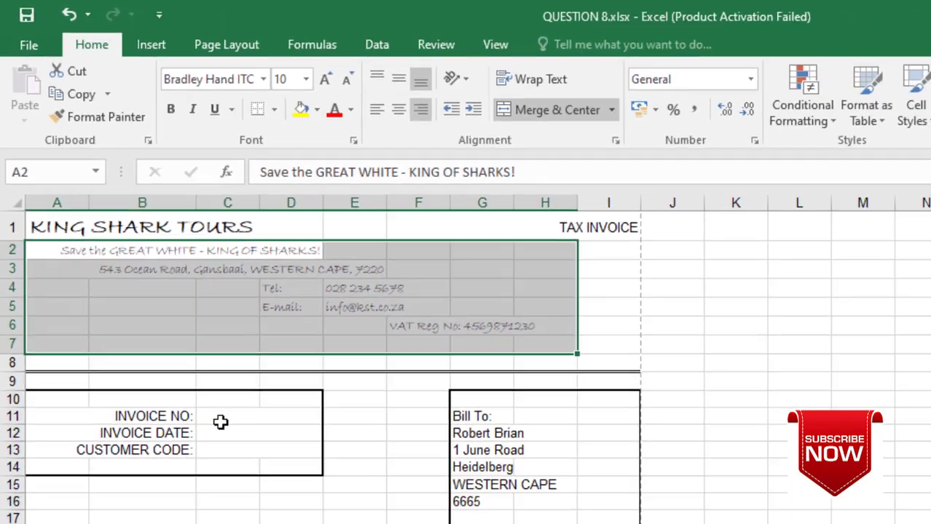
pyautogui.click(152, 287)
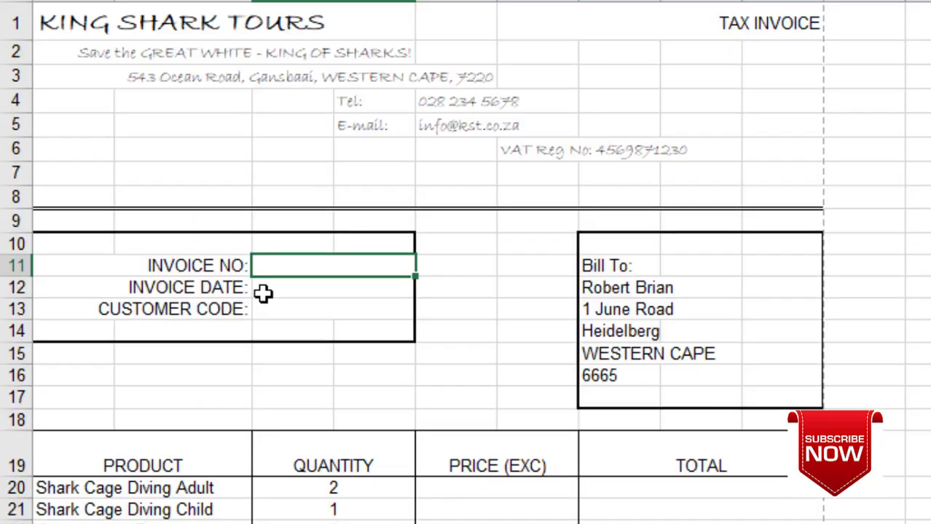
# - Enter invoice number SIN23, date formula =TODAY() (2023/05/02) and customer code BRI2DY
pyautogui.click(276, 284)
pyautogui.click(285, 261)
pyautogui.write('SIN23')
pyautogui.press('Return')
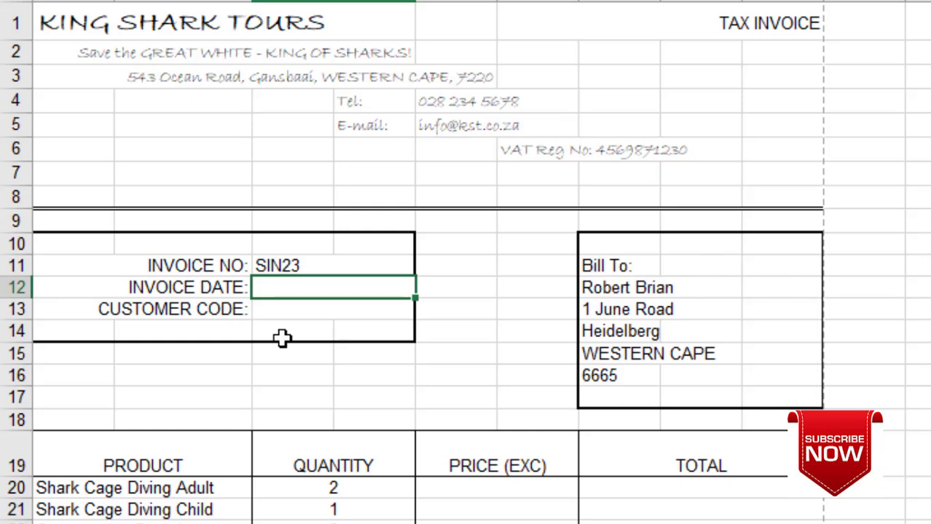
pyautogui.write('=TOA')
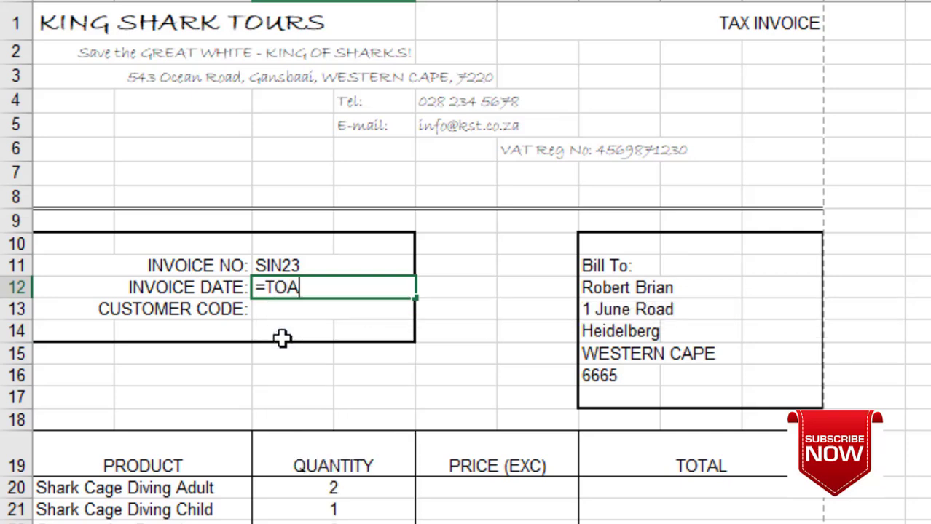
pyautogui.press('BackSpace')
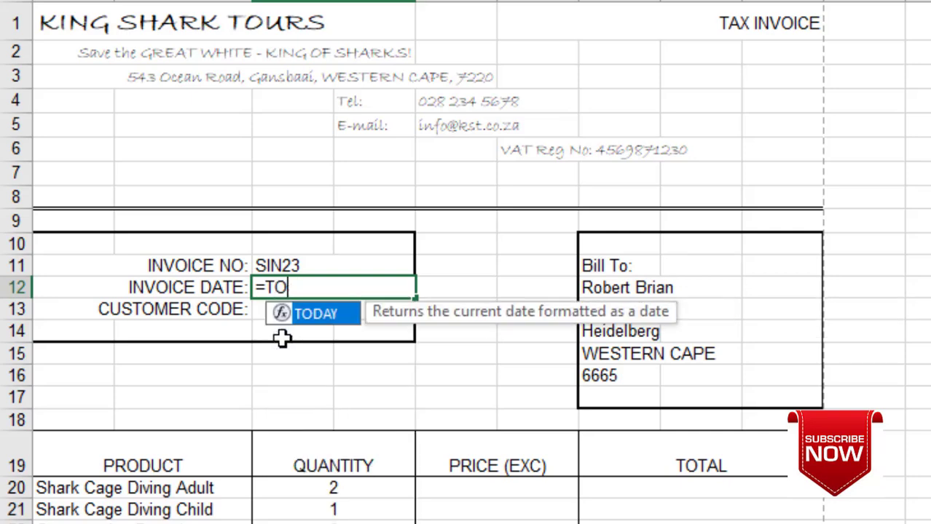
pyautogui.write('DAY()')
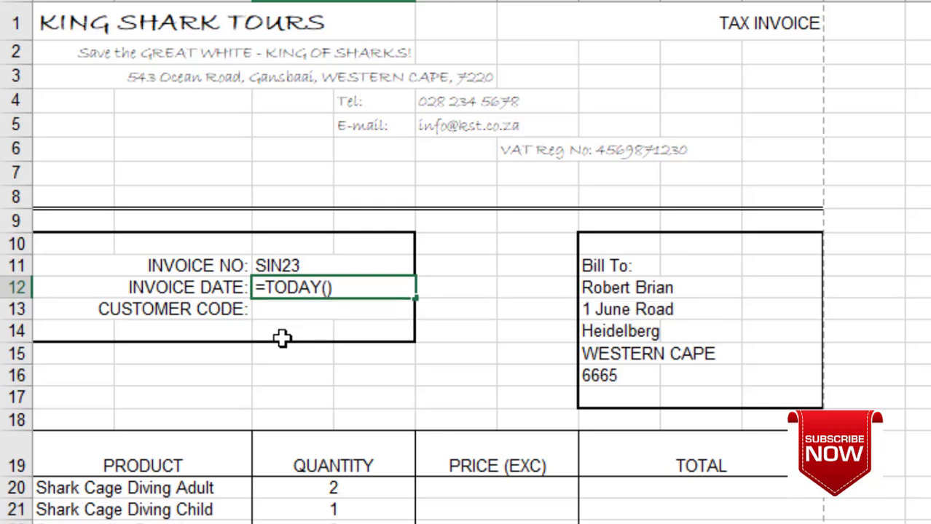
pyautogui.press('Return')
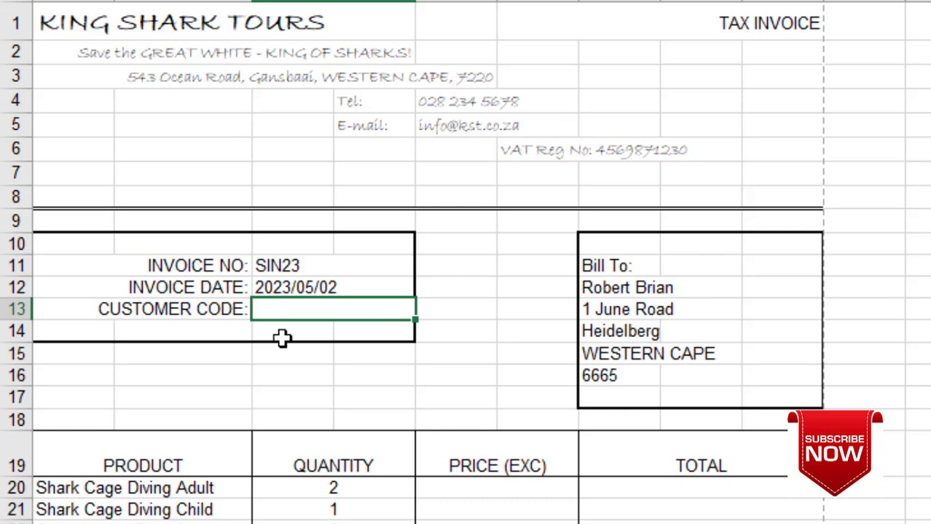
pyautogui.write('BRI2DY')
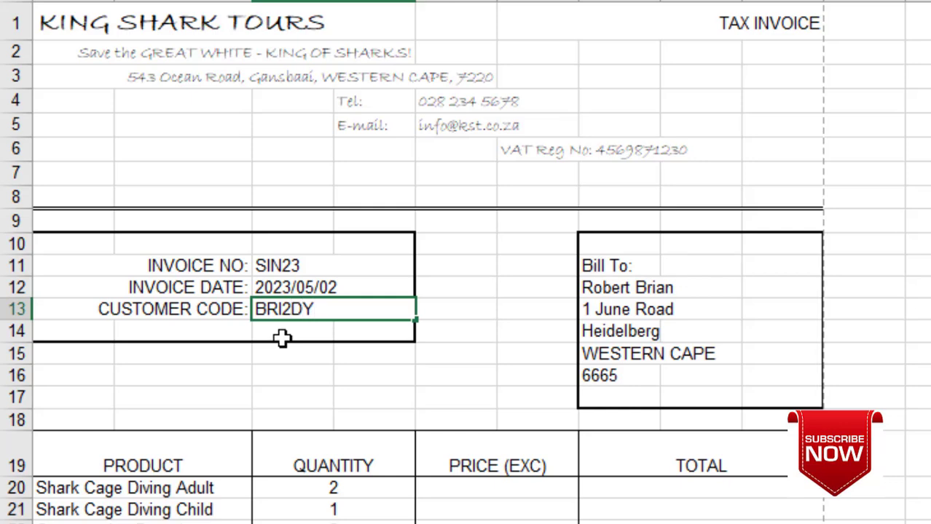
pyautogui.click(435, 390)
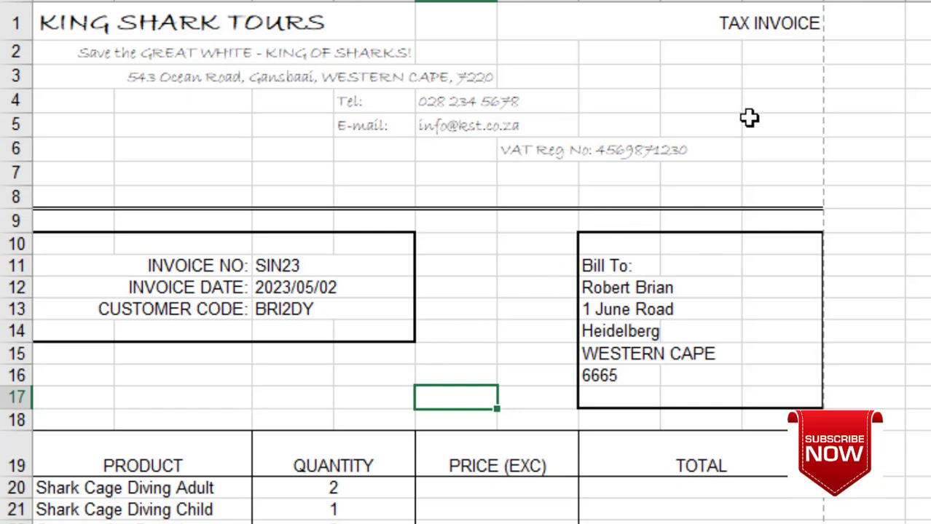
pyautogui.click(773, 56)
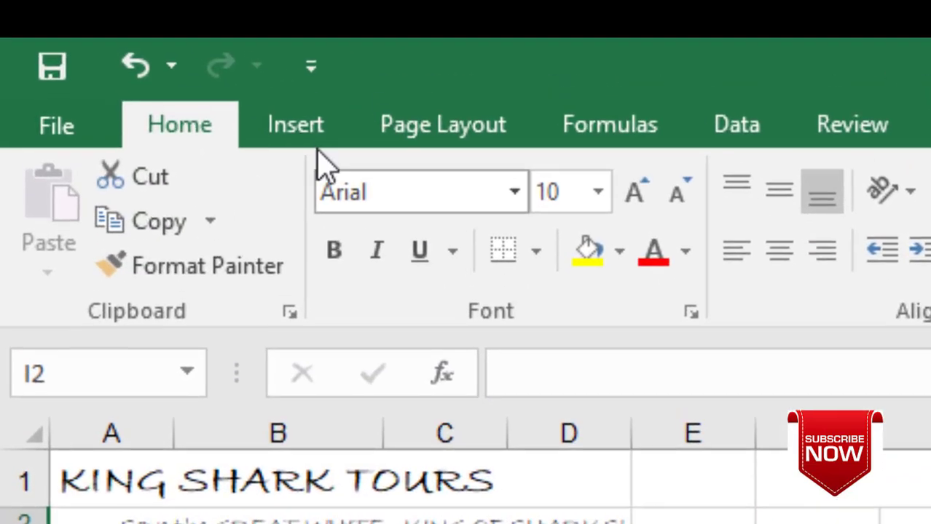
# - Insert SHARKLOGO.jpg from the COMPUTER PRACTICE N4 folder below TAX INVOICE
pyautogui.click(300, 122)
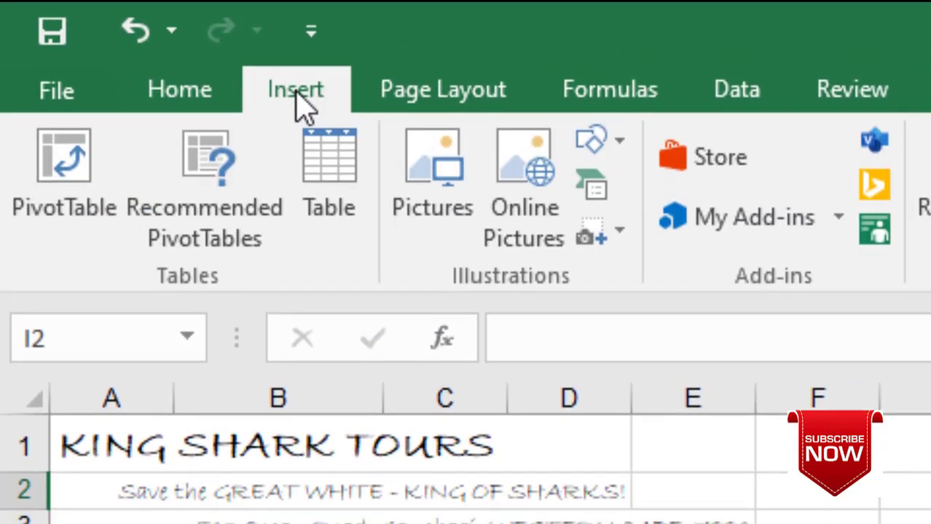
pyautogui.click(441, 215)
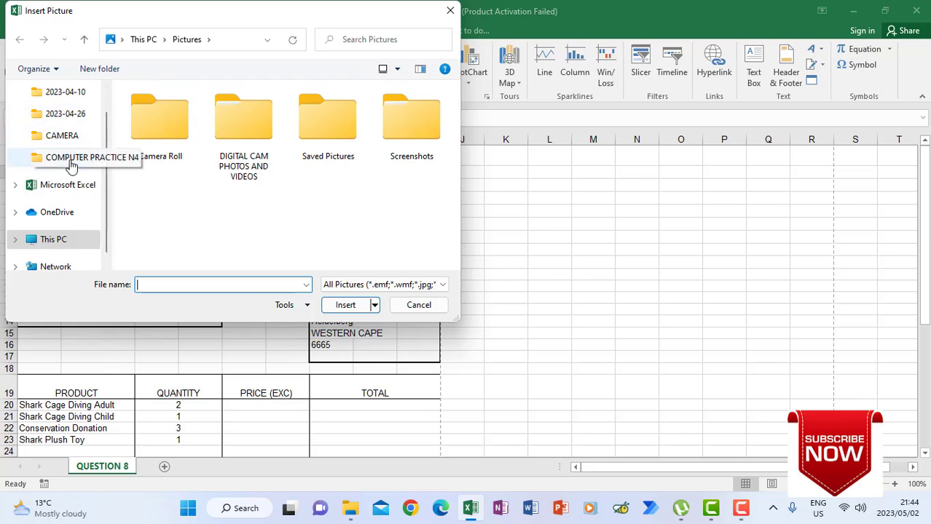
pyautogui.click(71, 163)
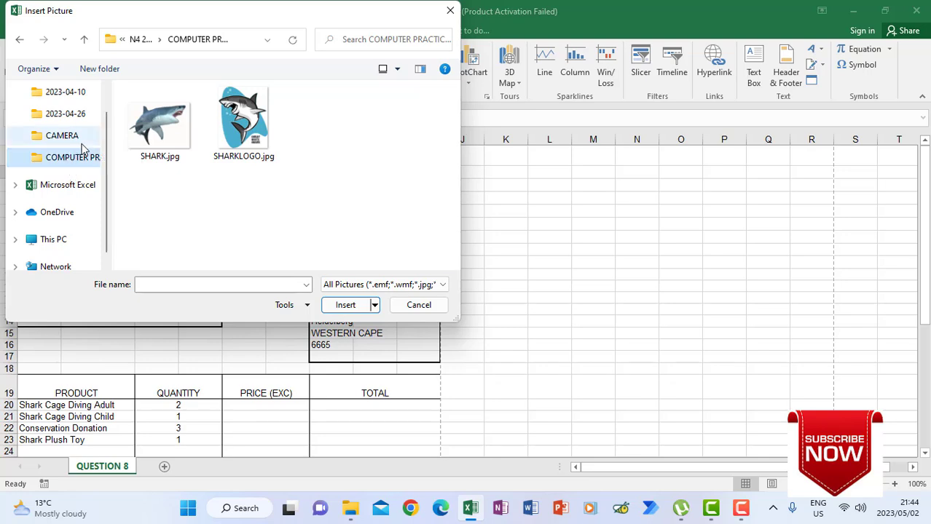
pyautogui.click(233, 127)
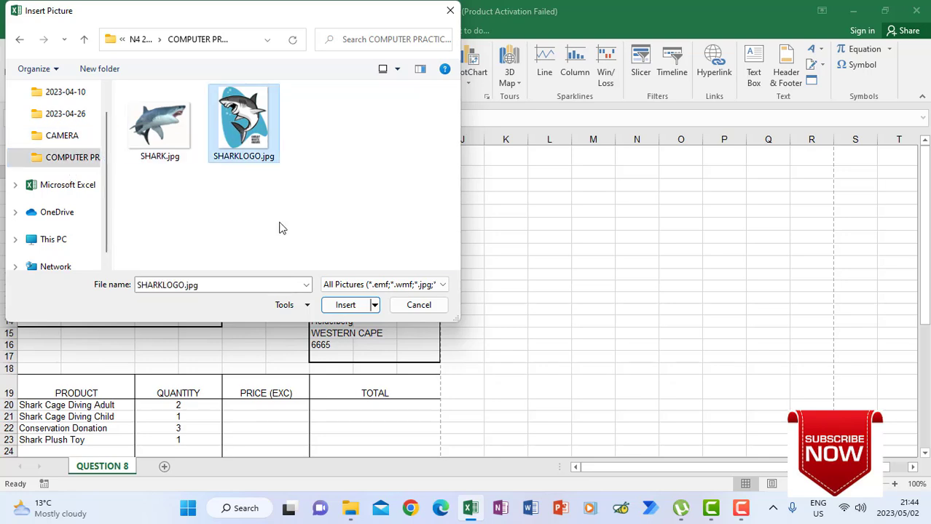
pyautogui.click(339, 305)
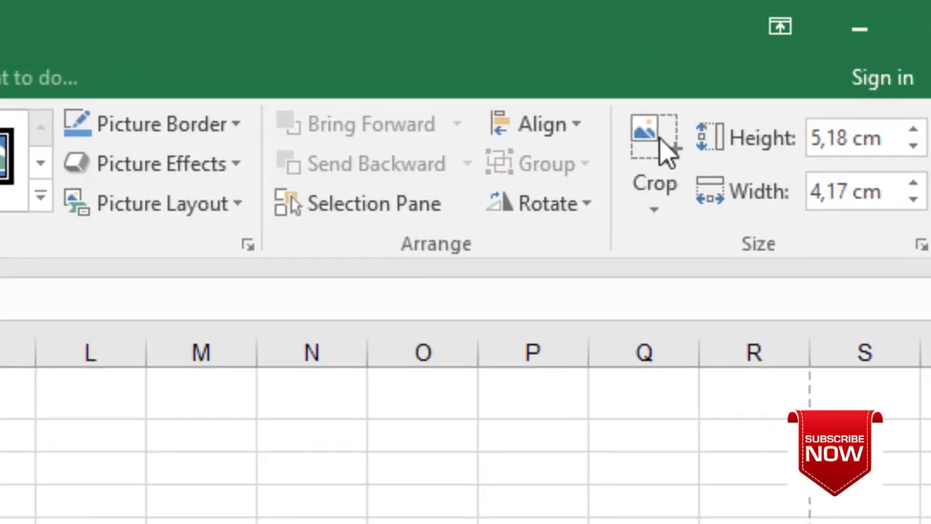
# - Resize the shark logo to 2,54 cm high and give it a 3 pt border
pyautogui.click(847, 137)
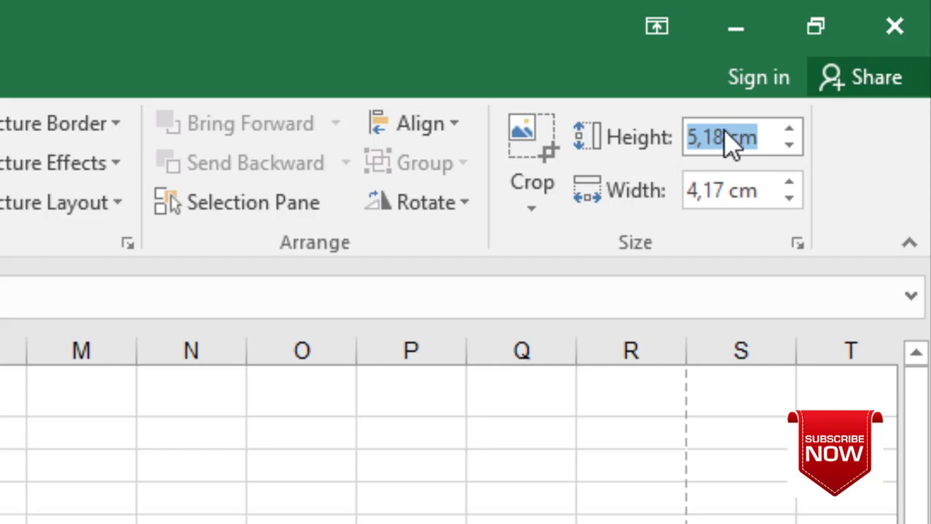
pyautogui.write('2,')
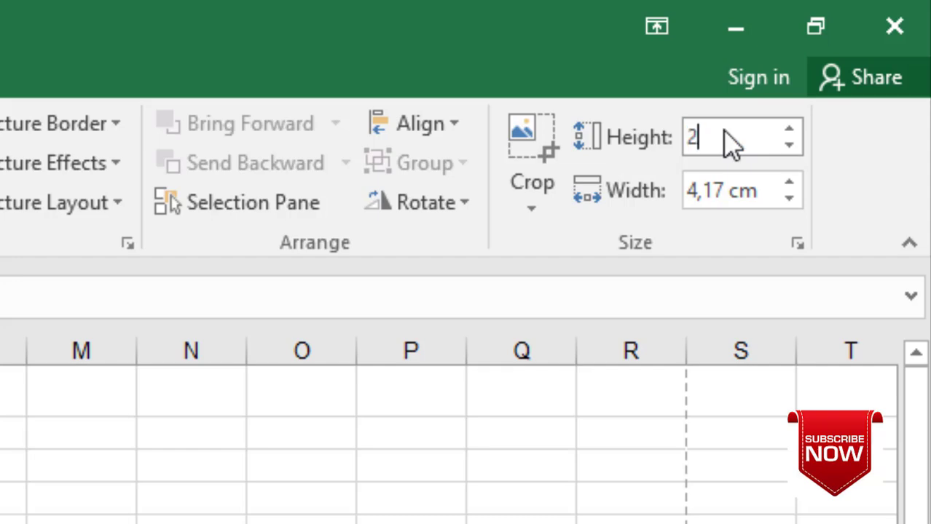
pyautogui.write('54')
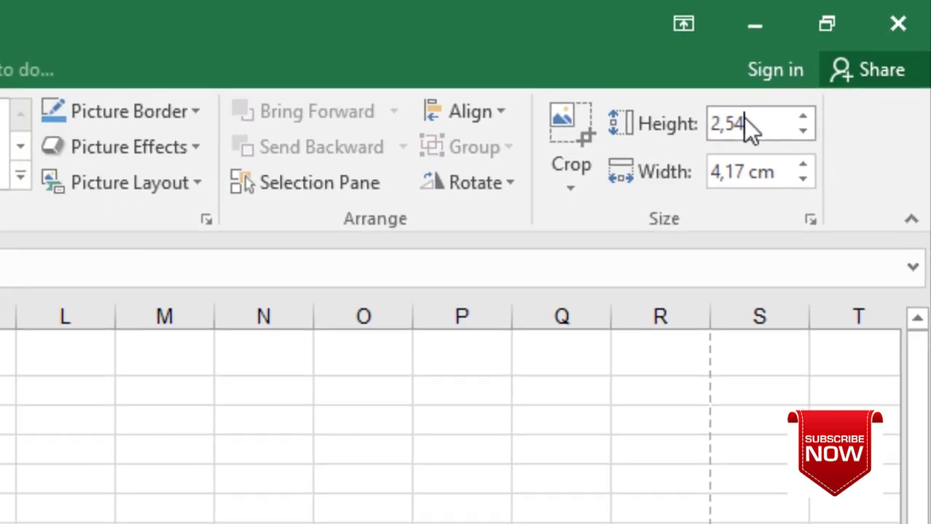
pyautogui.press('Return')
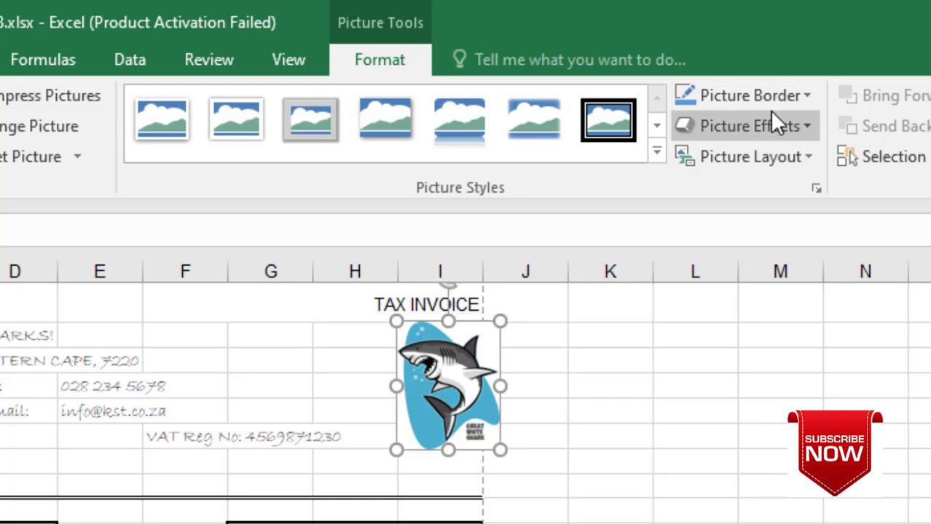
pyautogui.click(802, 96)
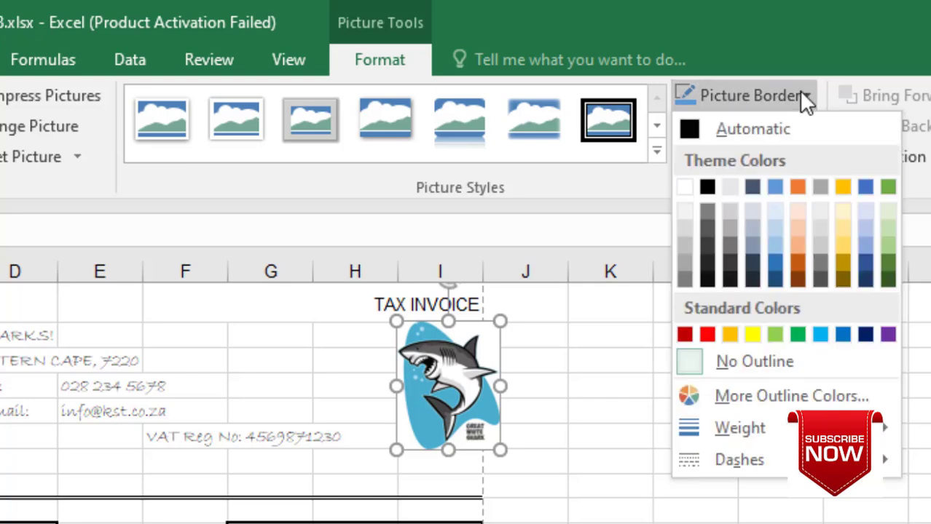
pyautogui.moveTo(739, 426)
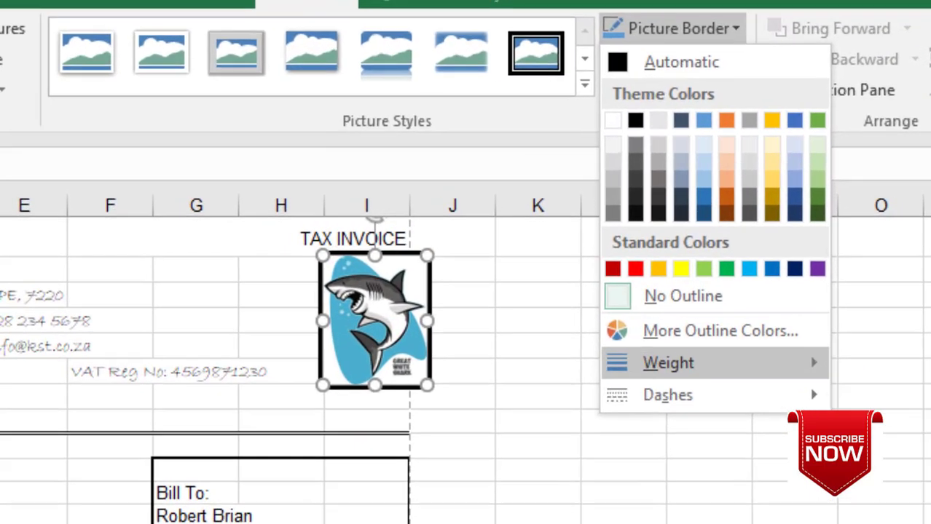
pyautogui.click(657, 459)
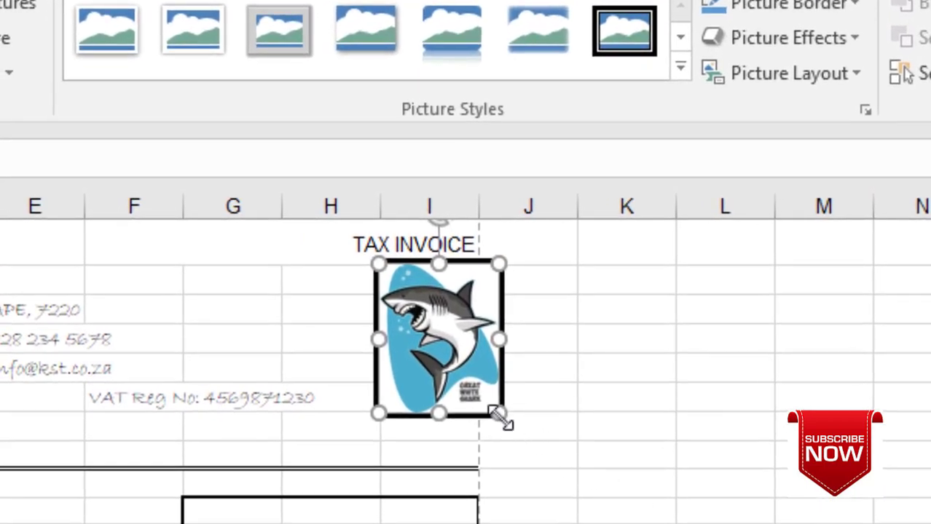
pyautogui.click(582, 338)
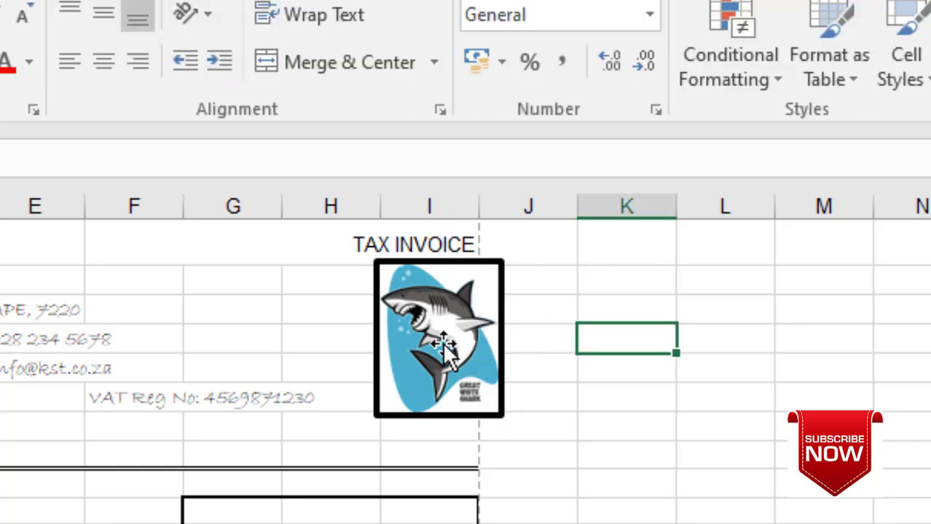
# - Move the bordered shark logo left so it sits directly under TAX INVOICE
pyautogui.click(437, 343)
pyautogui.moveTo(436, 343); pyautogui.dragTo(399, 353)
pyautogui.click(553, 397)
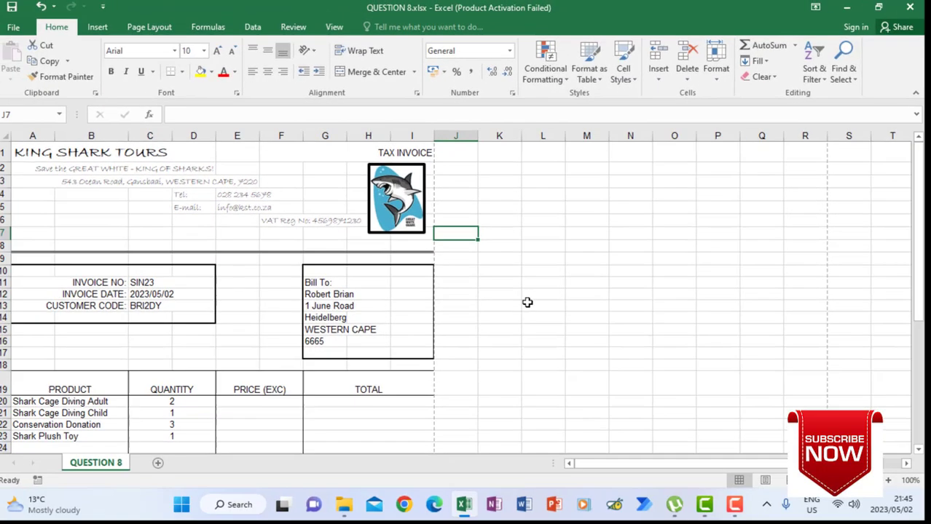
pyautogui.scroll(-2, 430, 323)
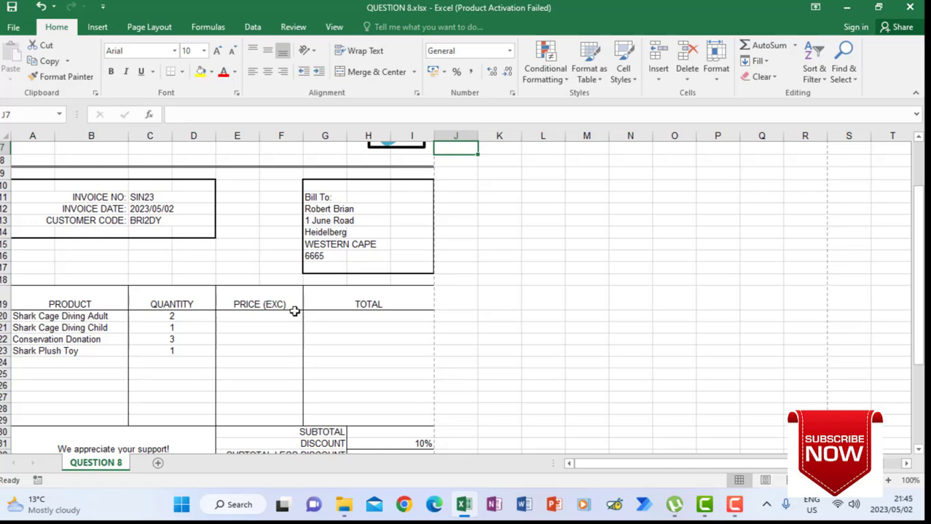
pyautogui.click(267, 321)
pyautogui.moveTo(252, 319); pyautogui.dragTo(247, 365)
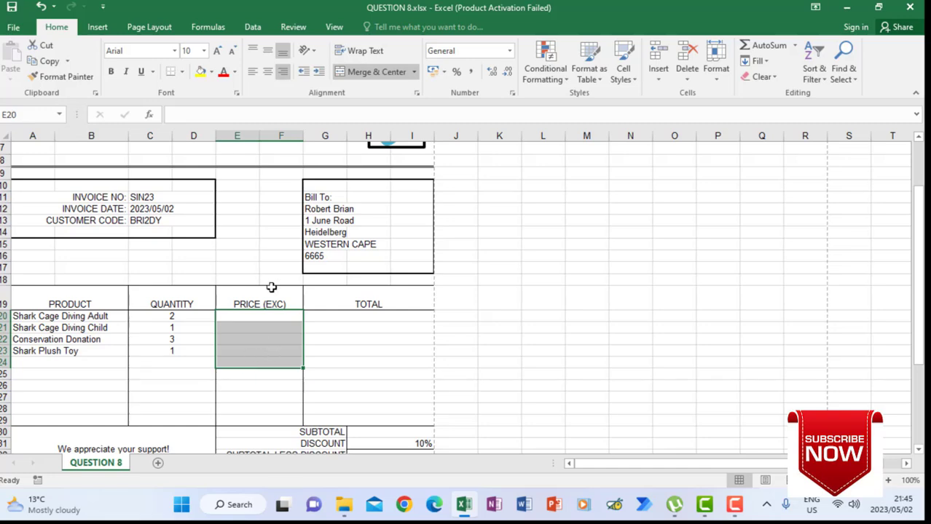
# - Enter prices 1350, 730, 26,10 (corrected from 56,10) and 200 under PRICE (EXC)
pyautogui.click(267, 315)
pyautogui.write('1350')
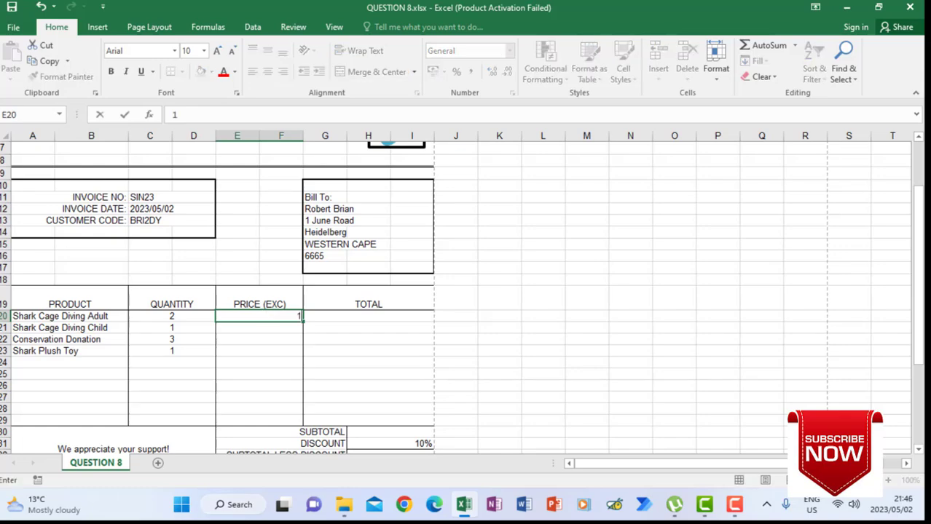
pyautogui.press('Return')
pyautogui.write('730')
pyautogui.press('Return')
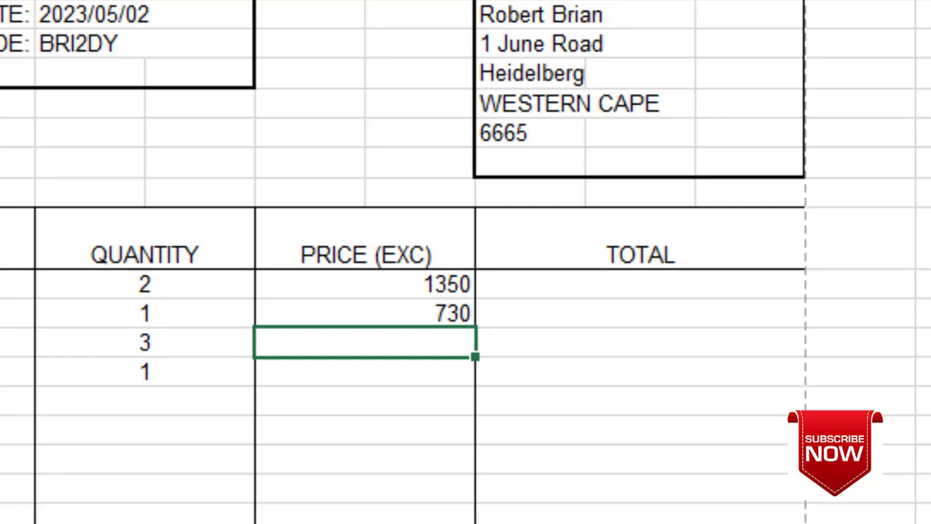
pyautogui.write('56,10')
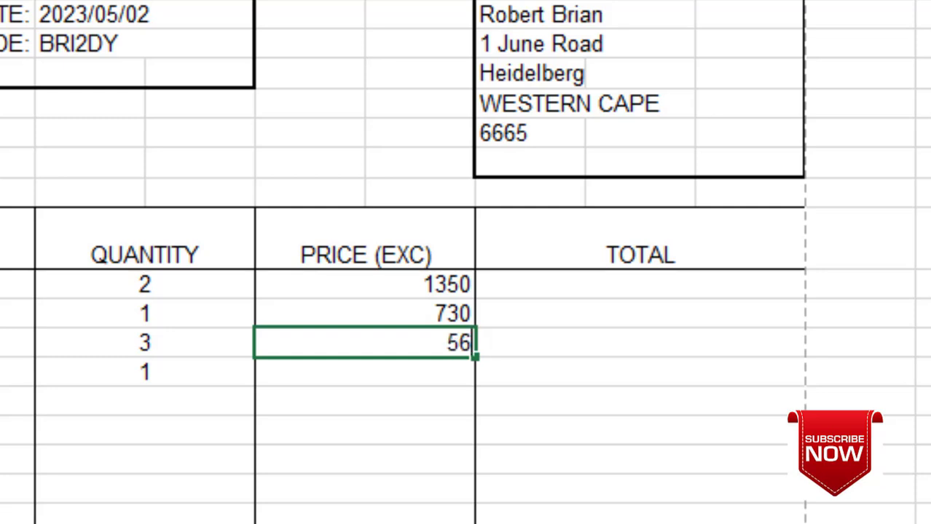
pyautogui.press('Return')
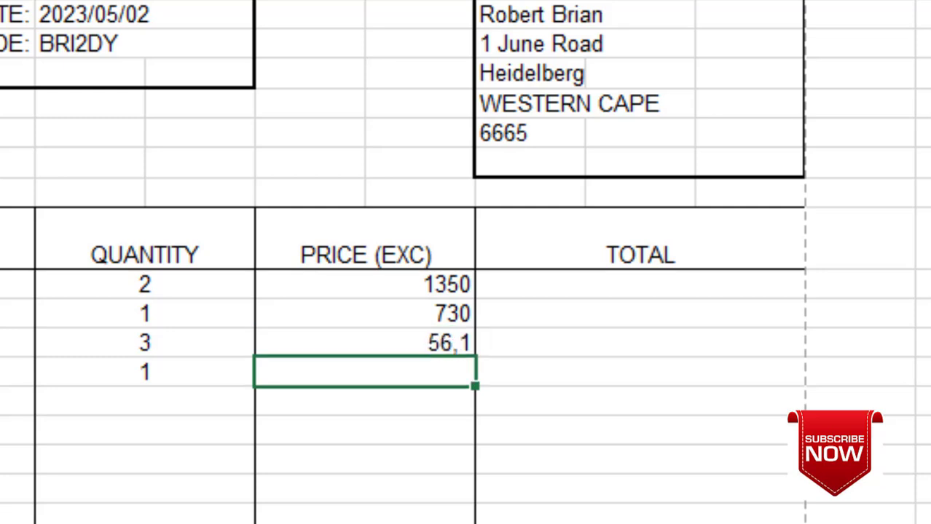
pyautogui.press('Up')
pyautogui.write('26')
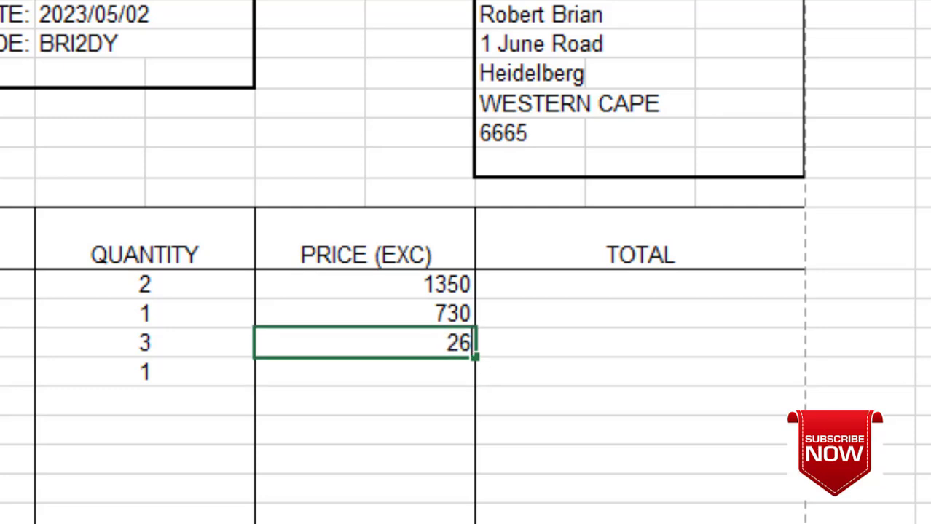
pyautogui.write(',10')
pyautogui.press('Return')
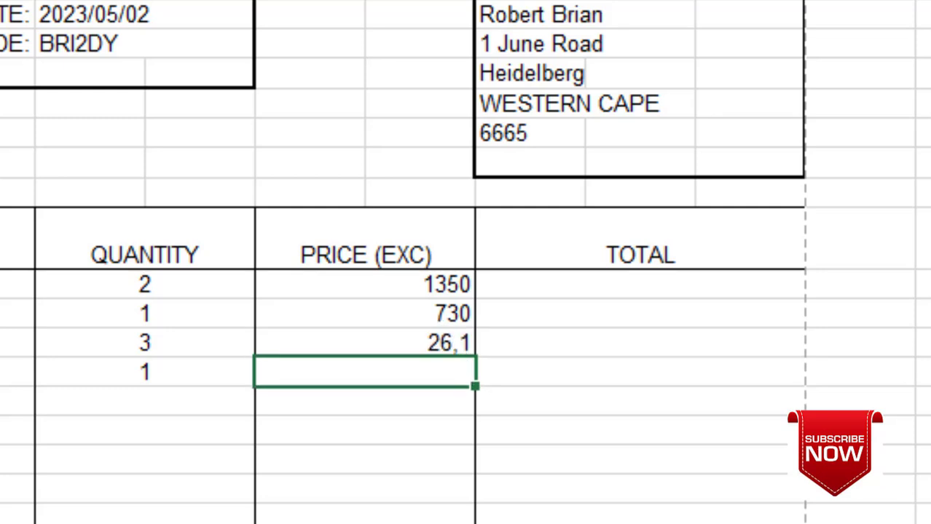
pyautogui.write('200')
pyautogui.press('Return')
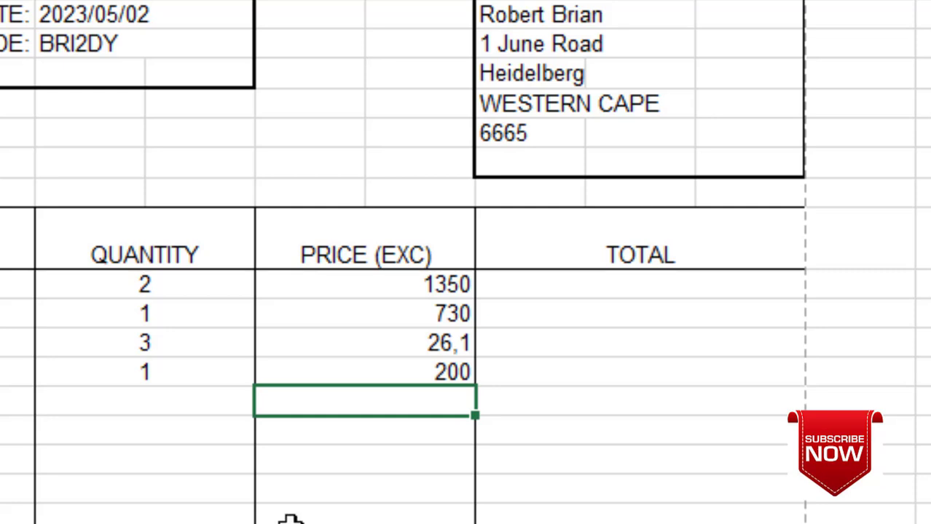
# - Format the four price cells as Currency: R1 350,00, R730,00, R26,10, R200,00
pyautogui.moveTo(424, 284); pyautogui.dragTo(426, 369)
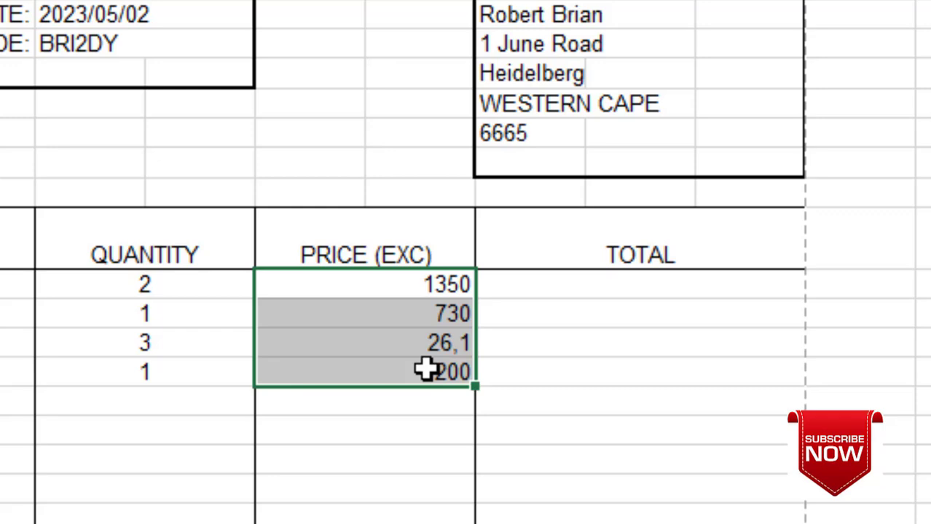
pyautogui.rightClick(405, 319)
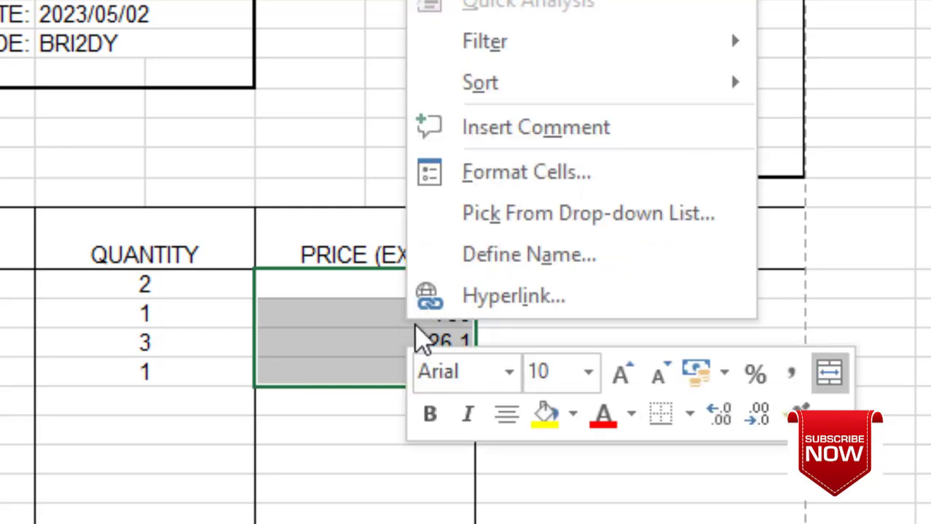
pyautogui.click(487, 173)
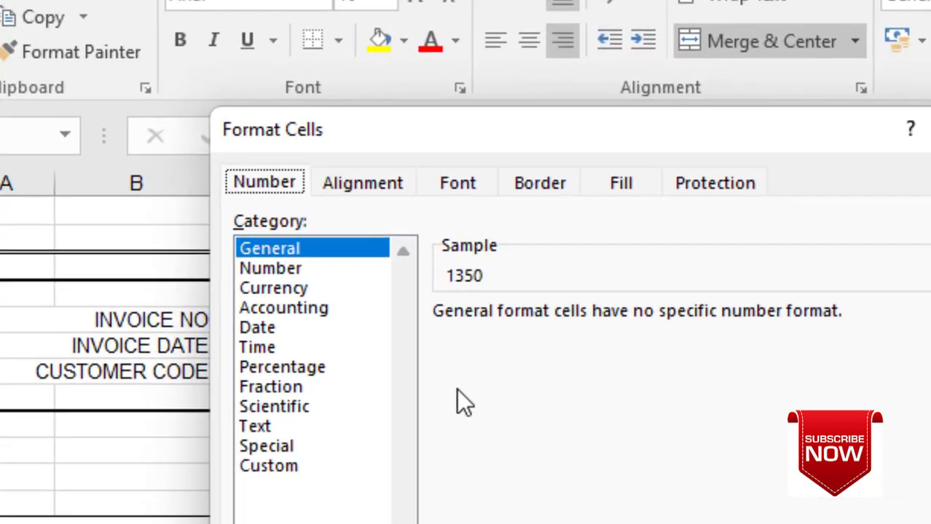
pyautogui.click(278, 294)
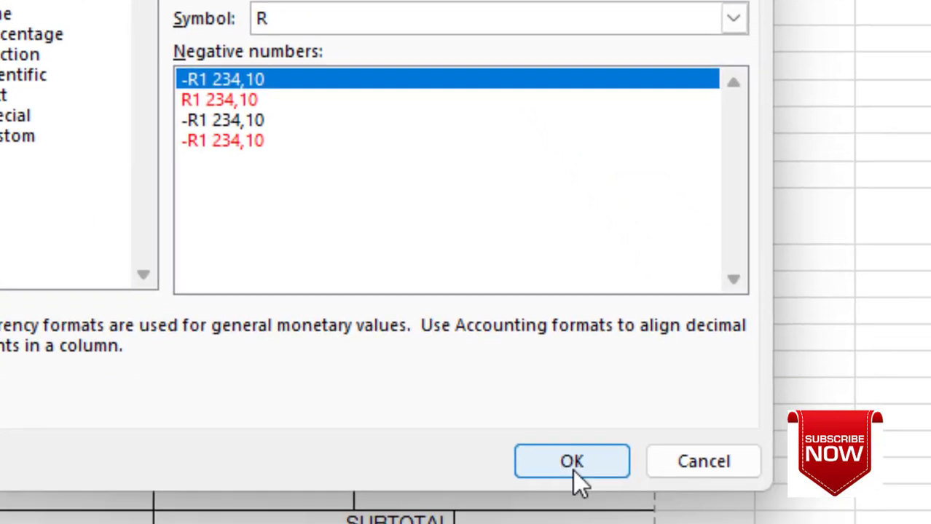
pyautogui.click(571, 460)
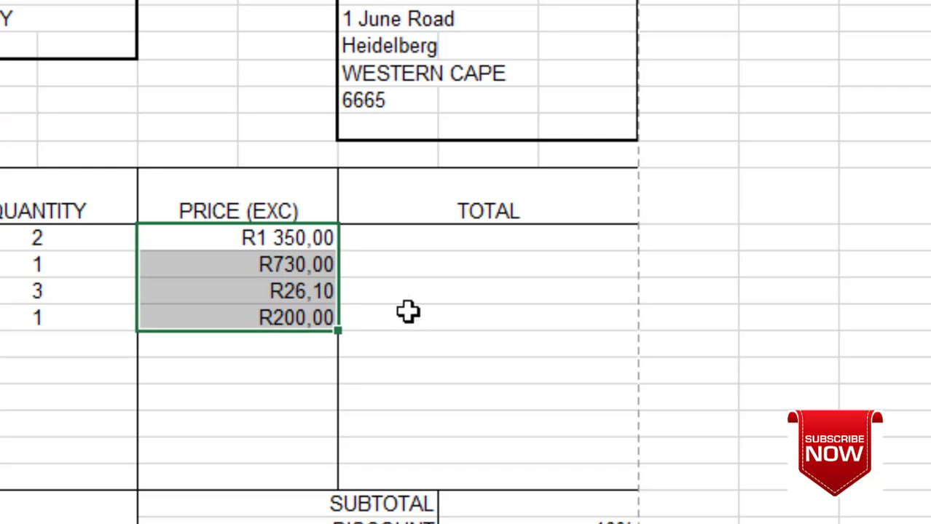
pyautogui.click(424, 248)
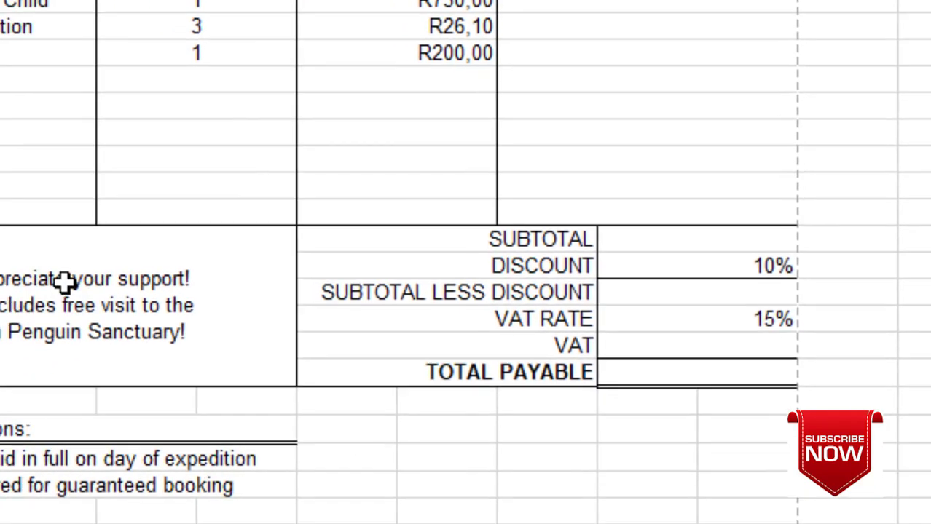
# - Make the merged thank-you message cell below the product list bold
pyautogui.click(325, 255)
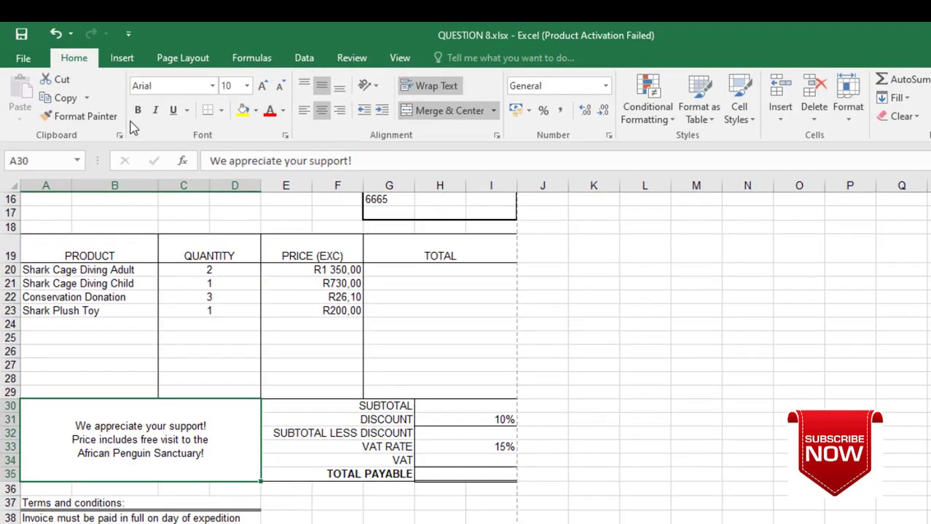
pyautogui.click(137, 110)
# - Italicise the thank-you message and begin the first TOTAL formula with =C20
pyautogui.click(155, 109)
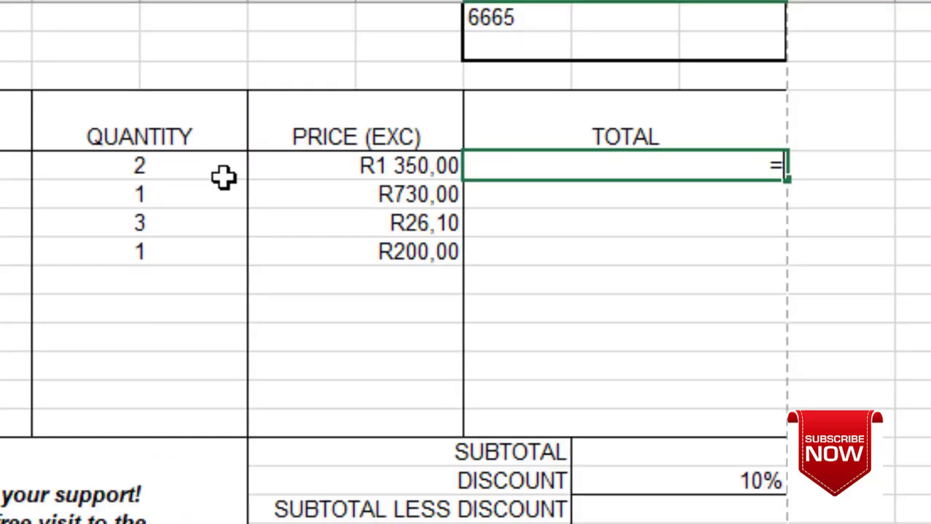
pyautogui.click(185, 167)
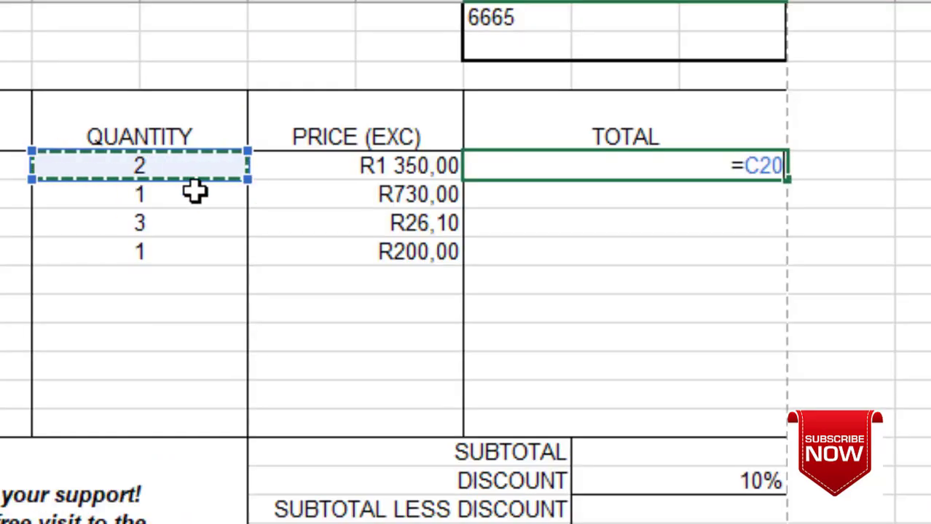
# - Complete =C20*E20 in G20 and fill it down to row 23
pyautogui.write('*')
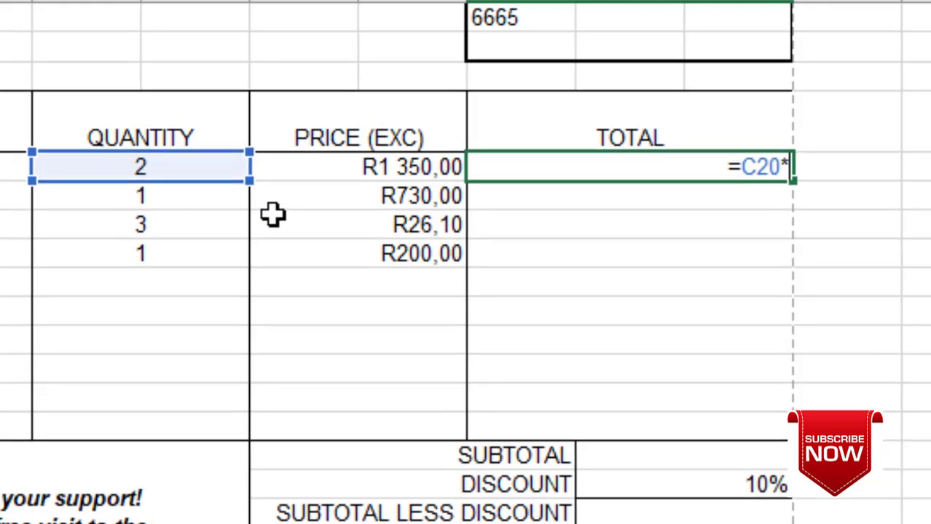
pyautogui.click(336, 166)
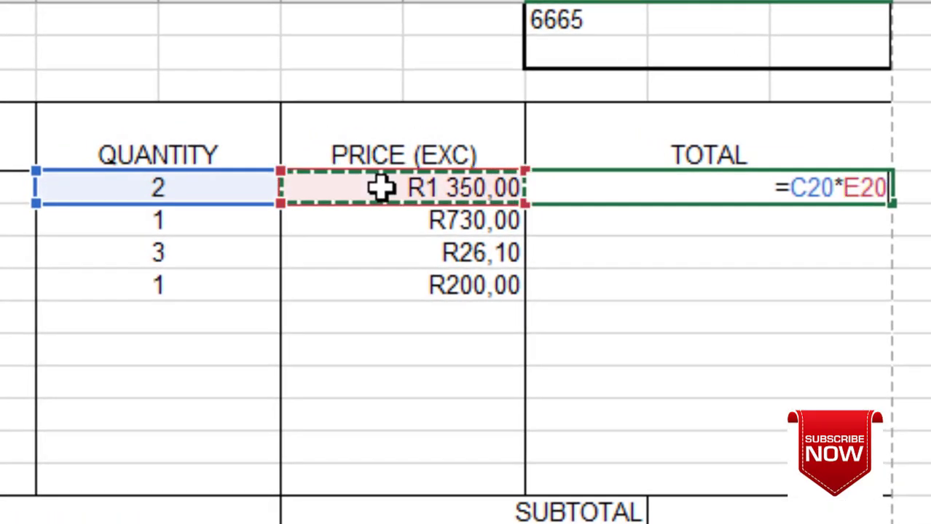
pyautogui.press('Return')
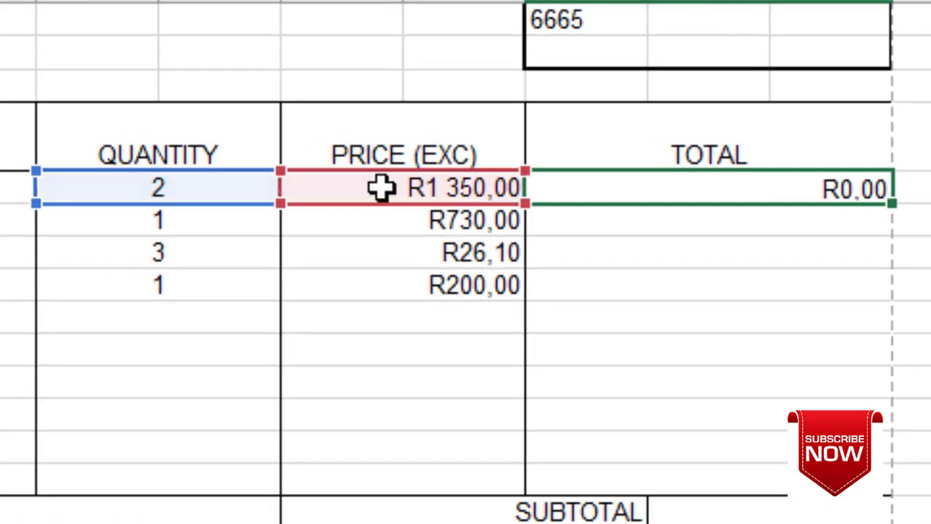
pyautogui.click(830, 191)
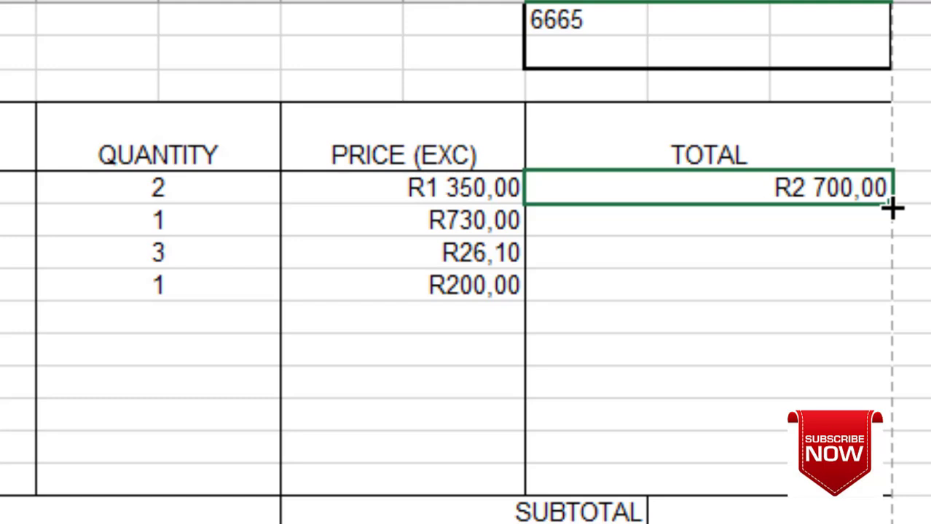
pyautogui.moveTo(893, 214); pyautogui.dragTo(889, 300)
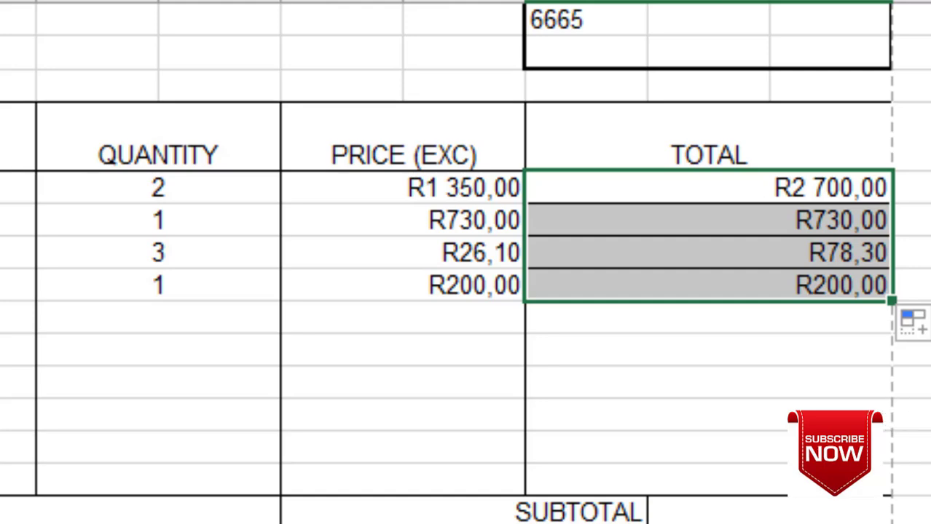
# - Verify the TOTAL results R2 700,00, R730,00, R78,30 and R200,00 against quantities and prices
pyautogui.click(920, 234)
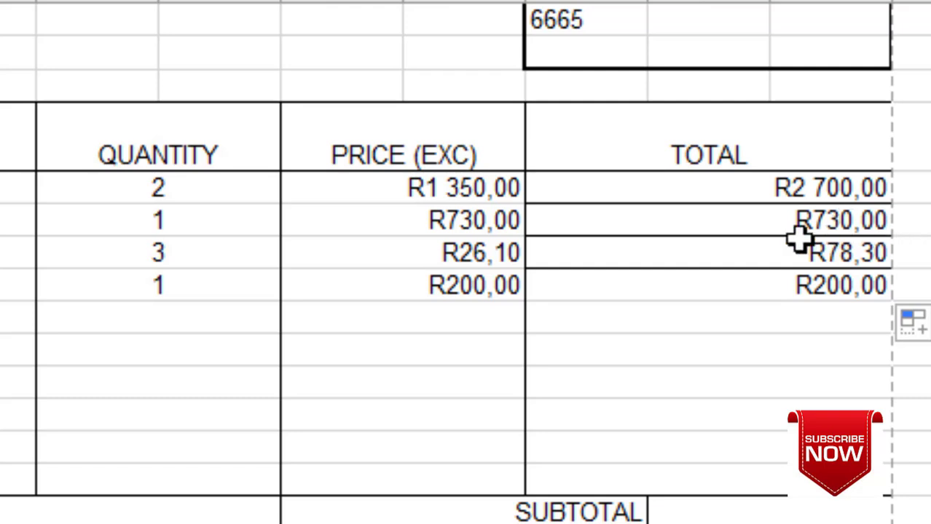
pyautogui.click(752, 188)
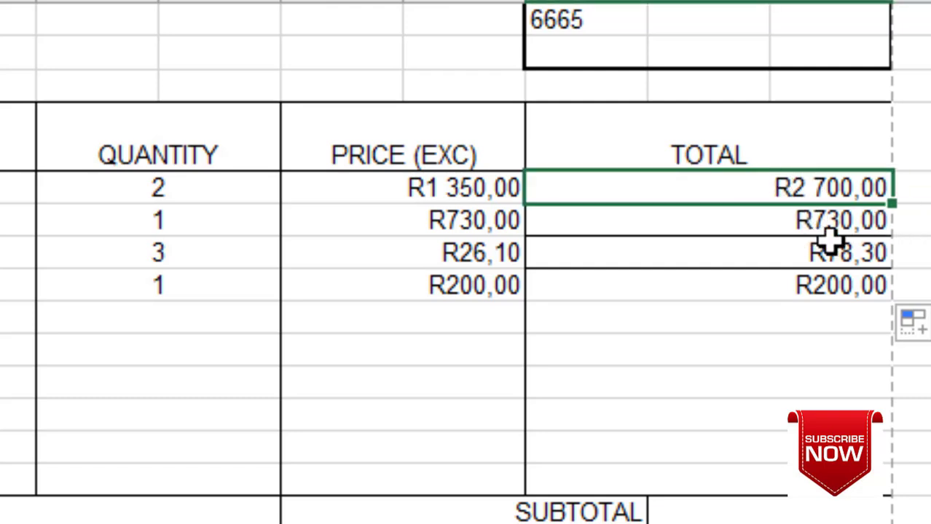
pyautogui.click(810, 220)
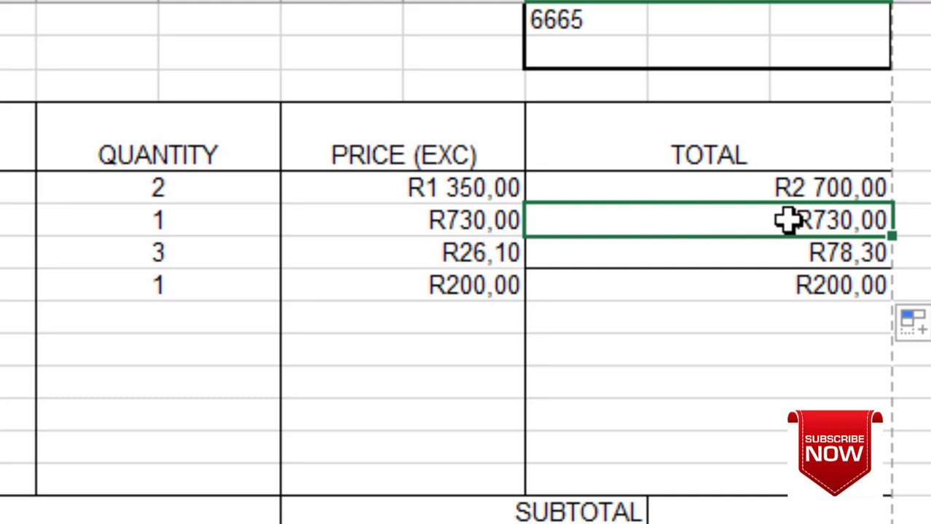
pyautogui.click(458, 214)
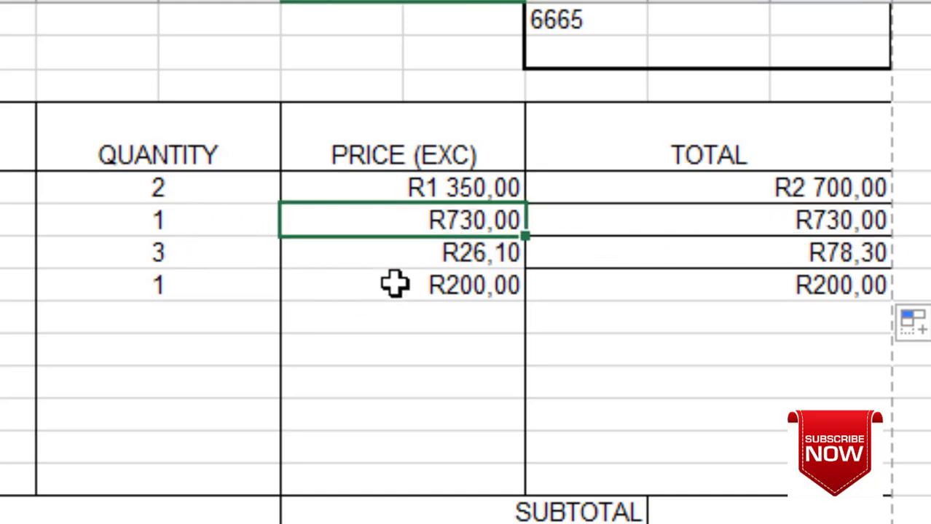
pyautogui.click(442, 253)
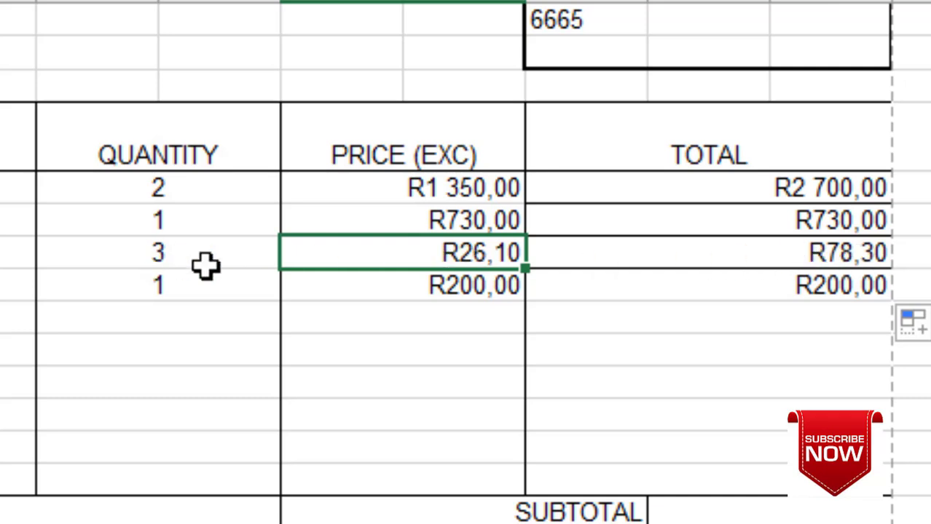
pyautogui.click(770, 292)
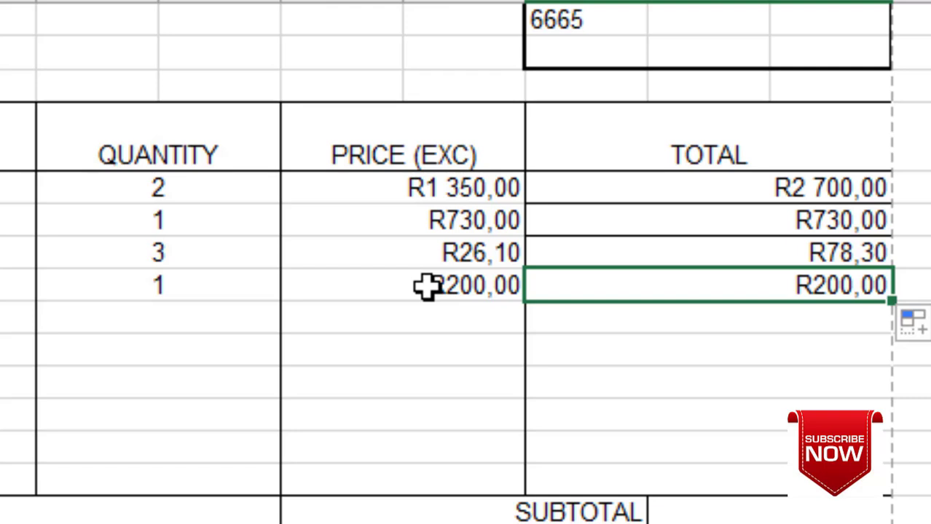
pyautogui.press('Left')
pyautogui.press('Left')
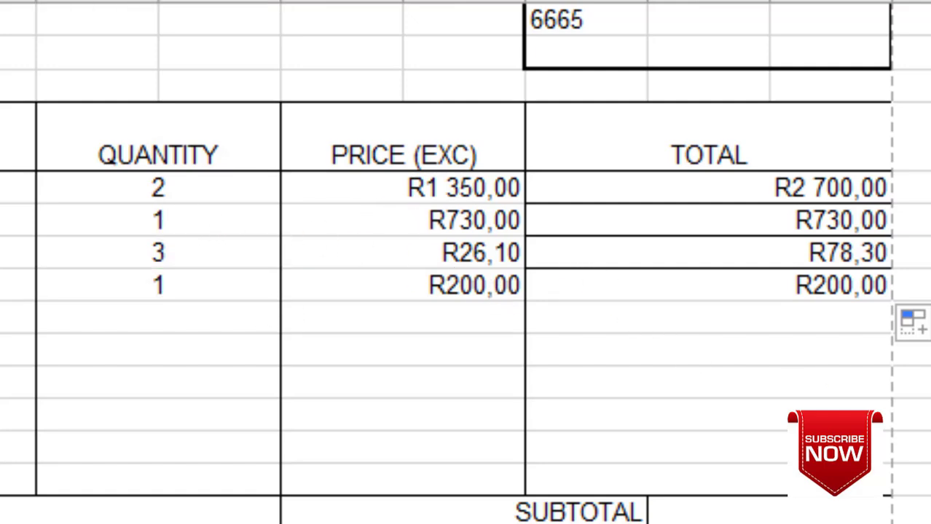
pyautogui.click(767, 504)
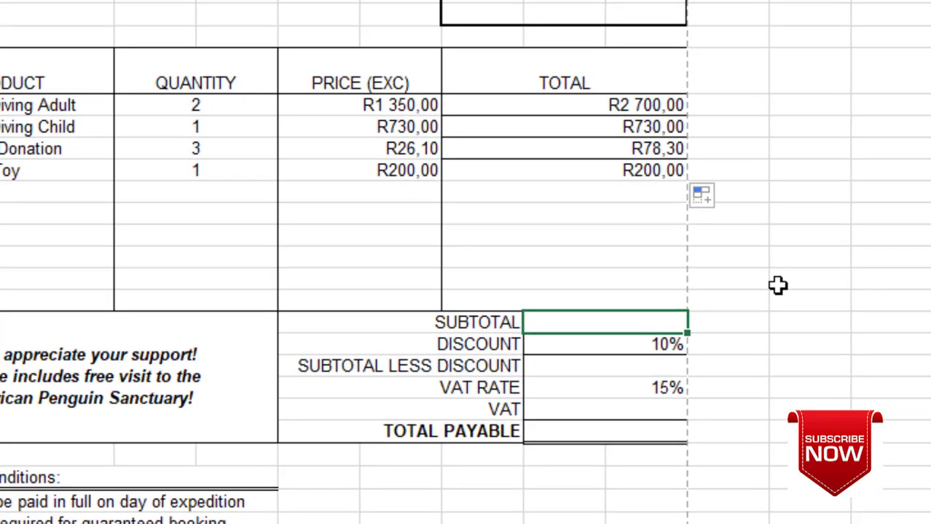
# - Enter =SUM(G20:I23) as the SUBTOTAL, giving R3 708,30
pyautogui.write('=SUM')
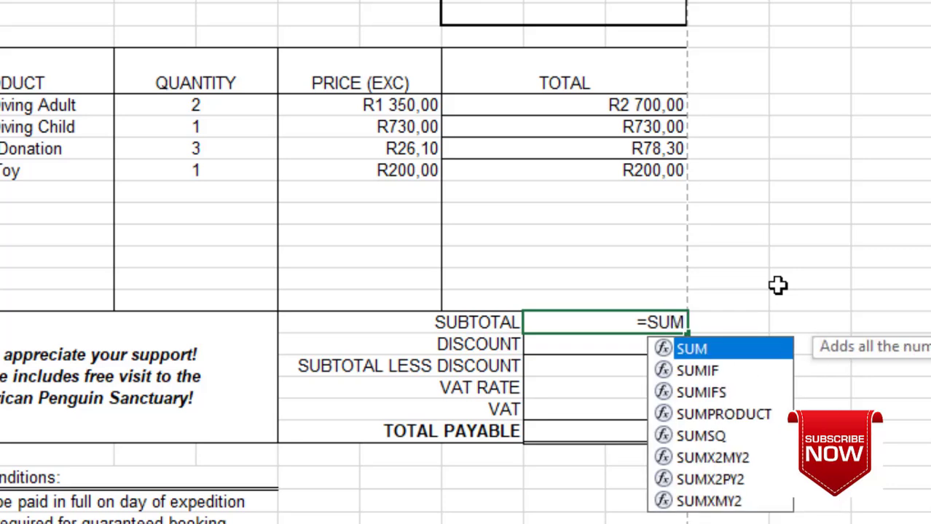
pyautogui.write('(')
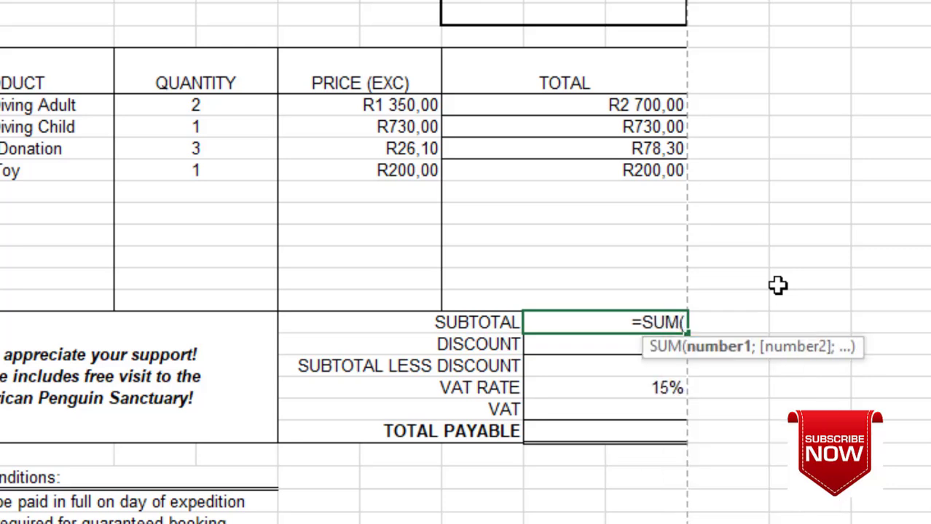
pyautogui.moveTo(557, 101); pyautogui.dragTo(563, 162)
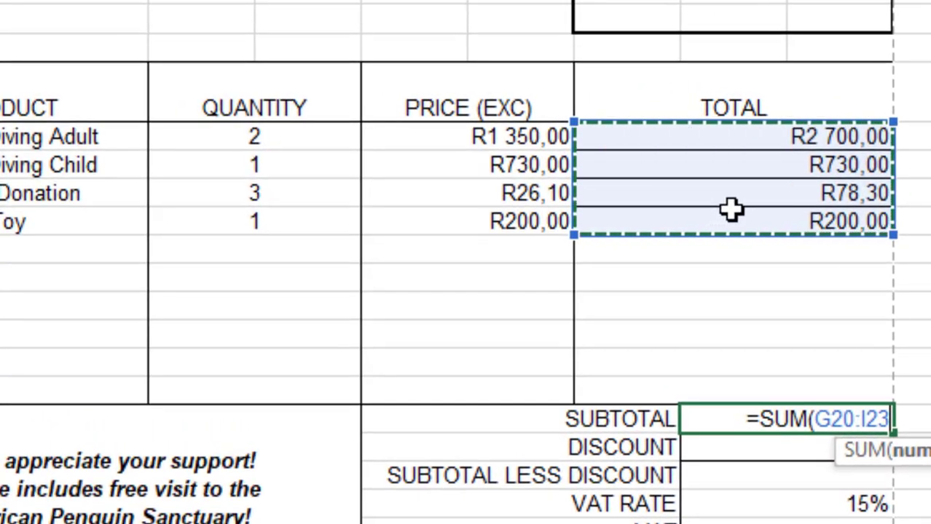
pyautogui.write(')')
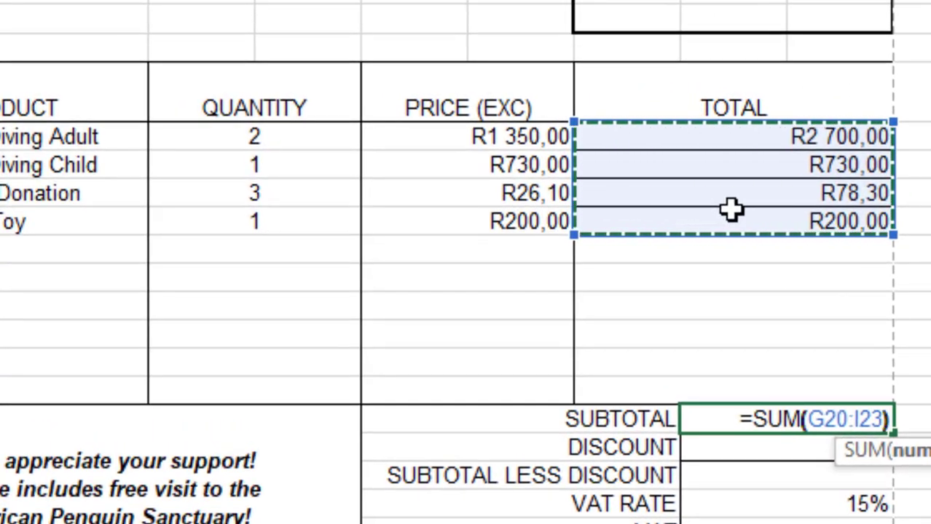
pyautogui.press('Return')
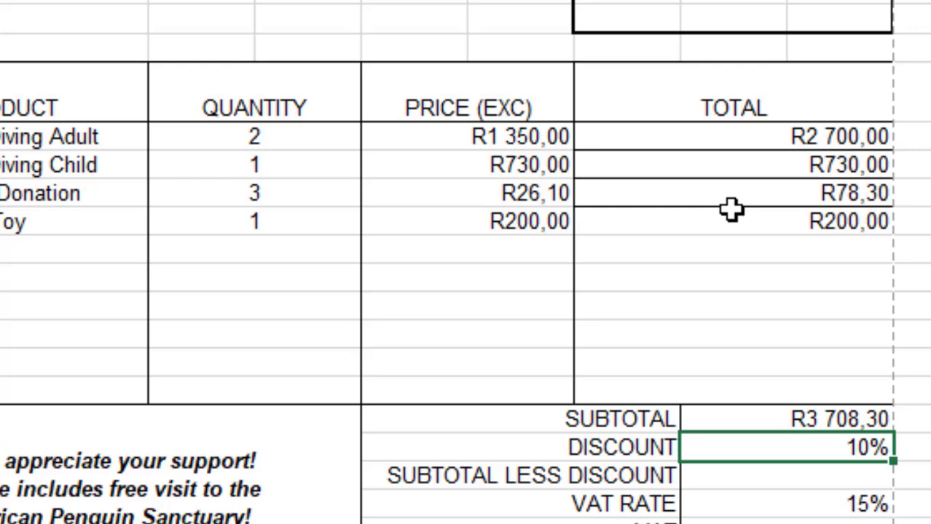
pyautogui.click(760, 475)
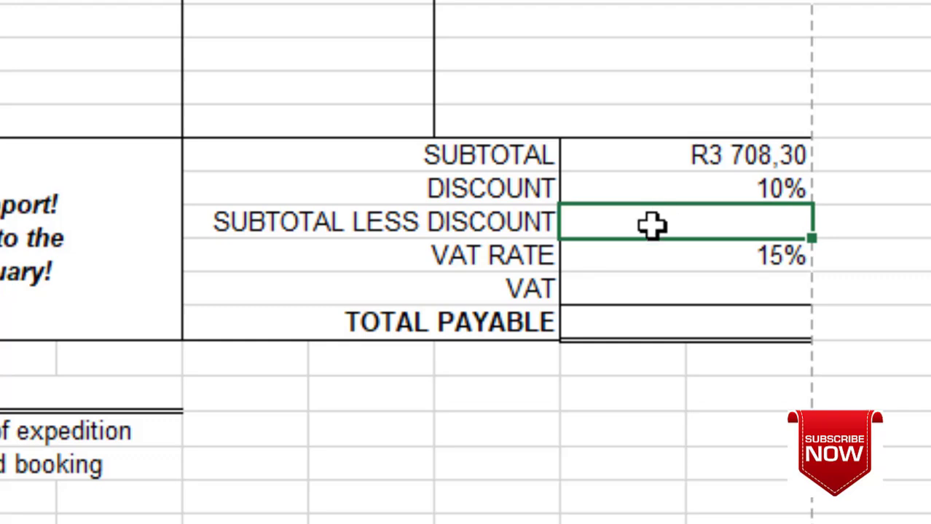
# - Enter =H30-(H30*H31) for SUBTOTAL LESS DISCOUNT, giving R3 337,47
pyautogui.write('=')
pyautogui.click(687, 153)
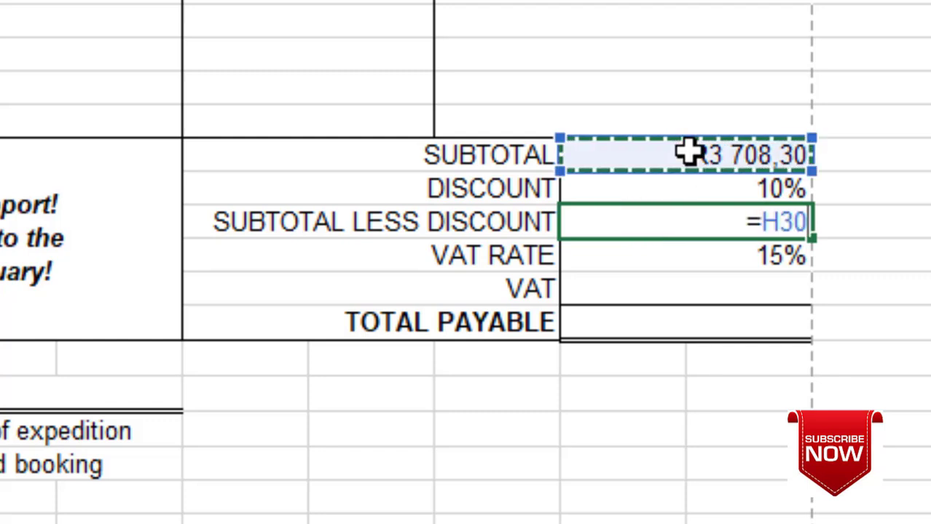
pyautogui.write('-')
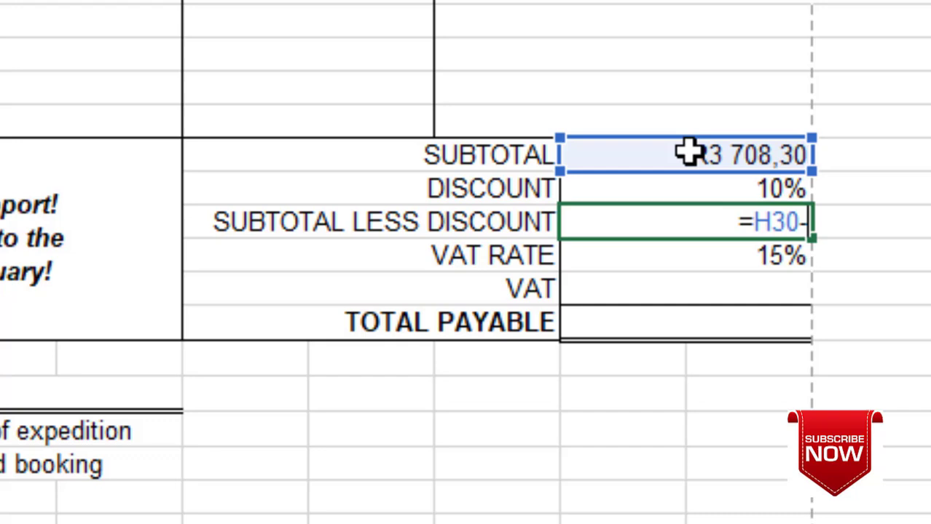
pyautogui.write('(')
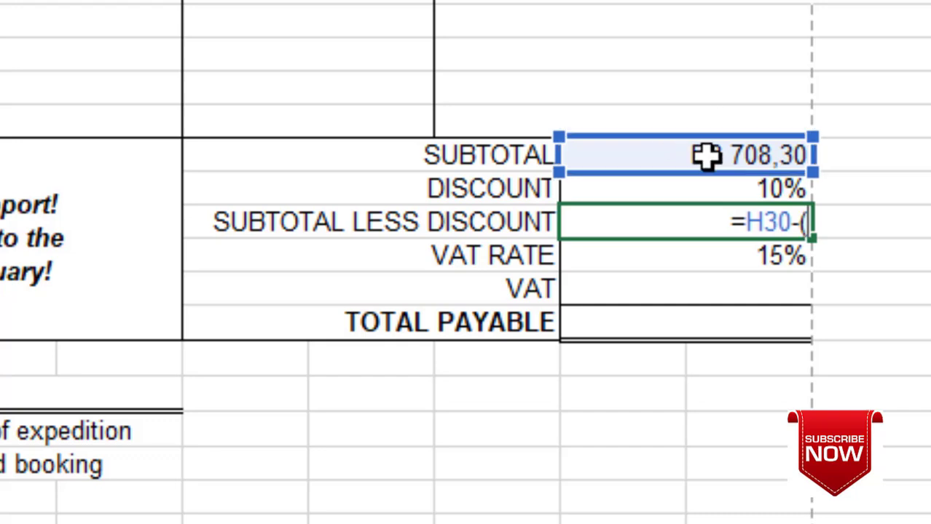
pyautogui.click(705, 154)
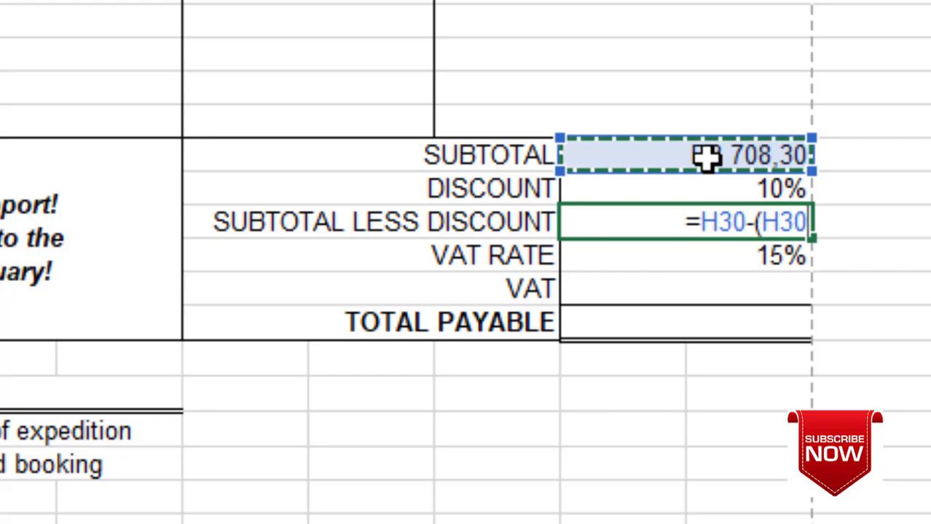
pyautogui.write('*')
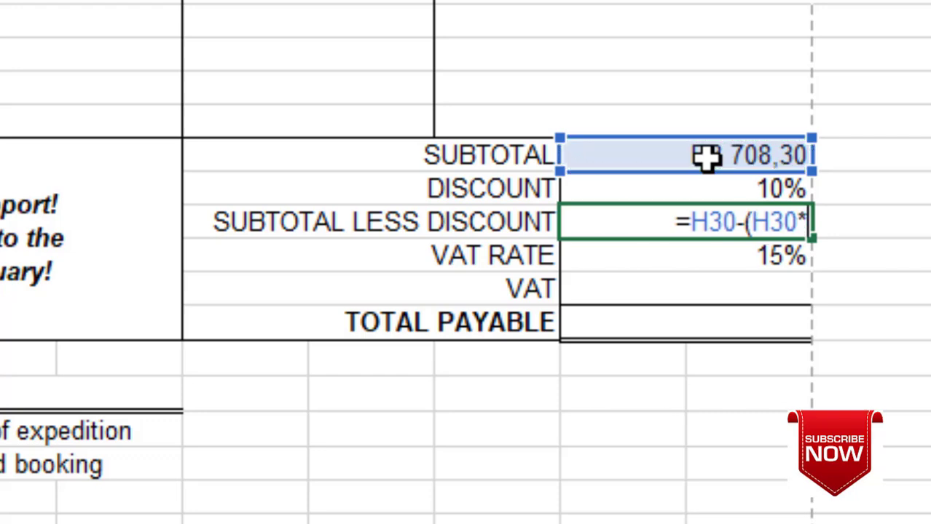
pyautogui.click(731, 188)
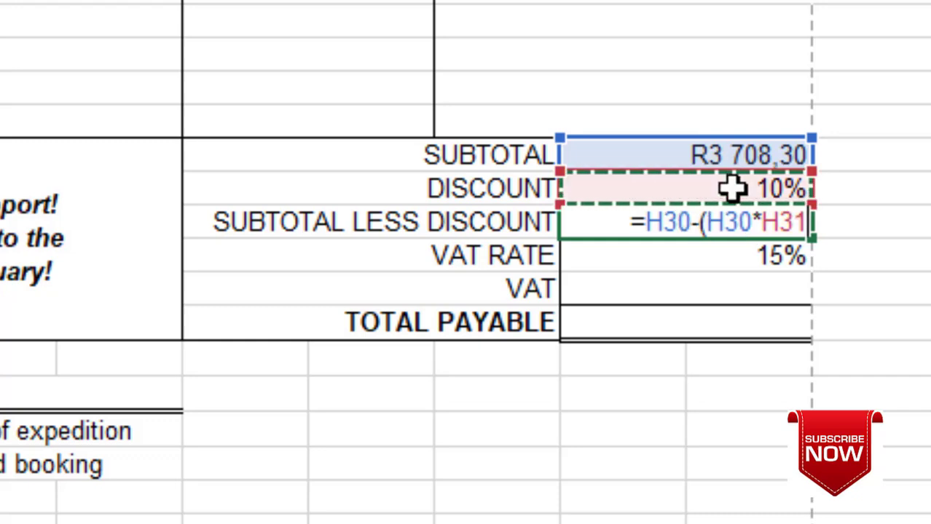
pyautogui.write(')')
pyautogui.press('Return')
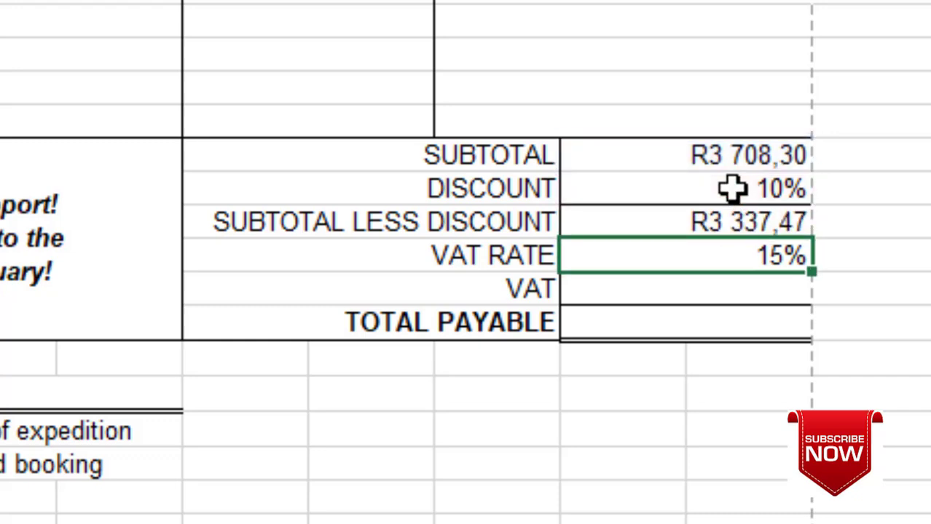
pyautogui.click(718, 287)
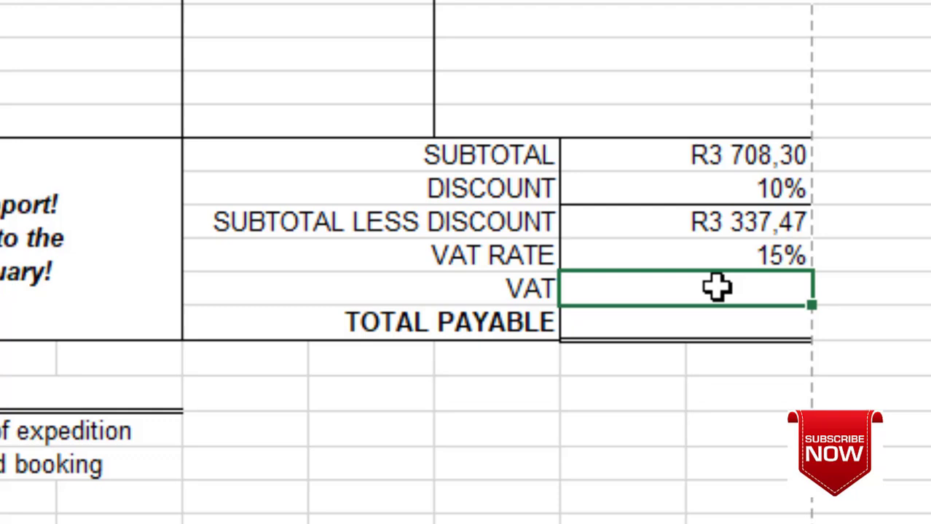
# - Calculate VAT as =H30*H33, giving R556,25
pyautogui.write('=')
pyautogui.click(778, 155)
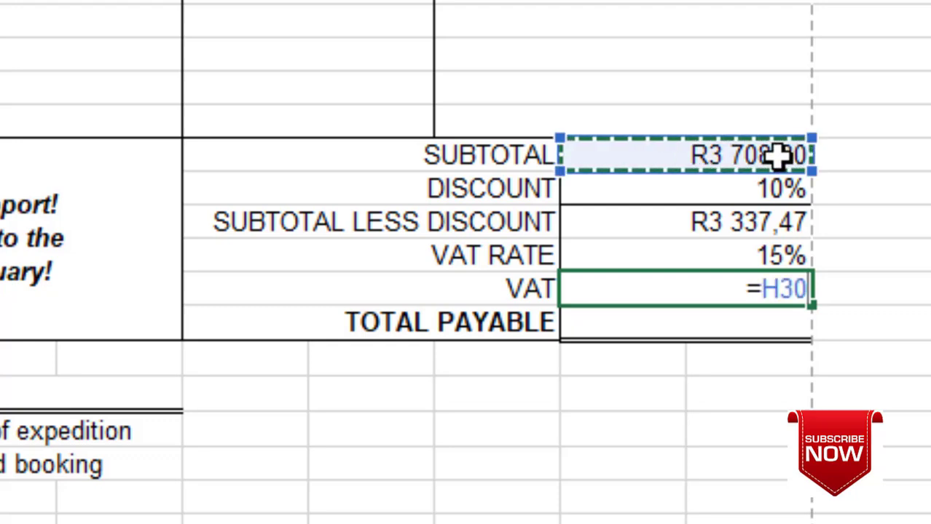
pyautogui.write('*')
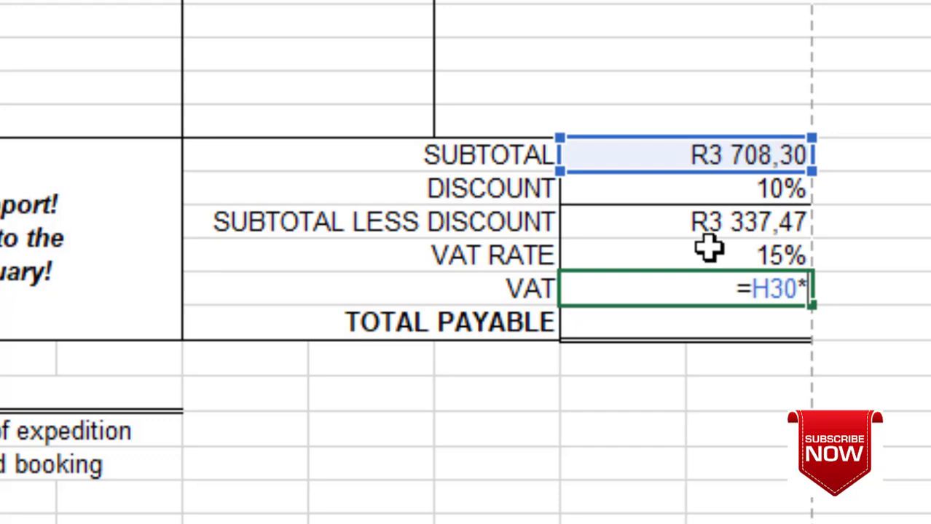
pyautogui.click(714, 249)
pyautogui.press('Return')
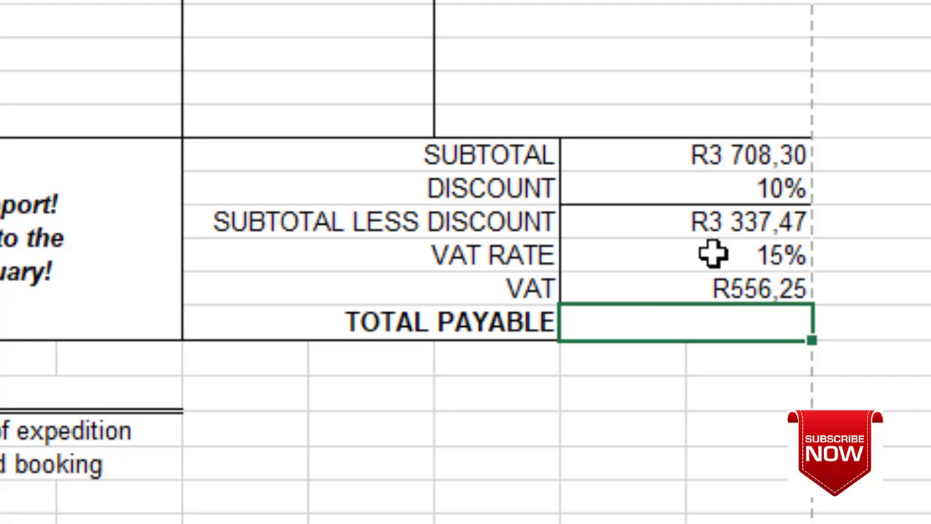
# - Calculate TOTAL PAYABLE as =H30+H34, giving R4 264,55
pyautogui.write('=')
pyautogui.click(768, 154)
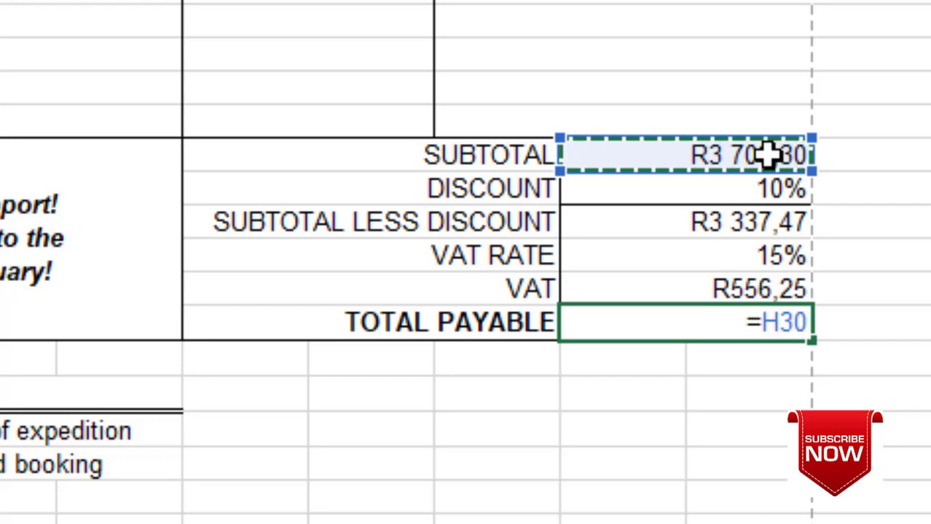
pyautogui.write('+')
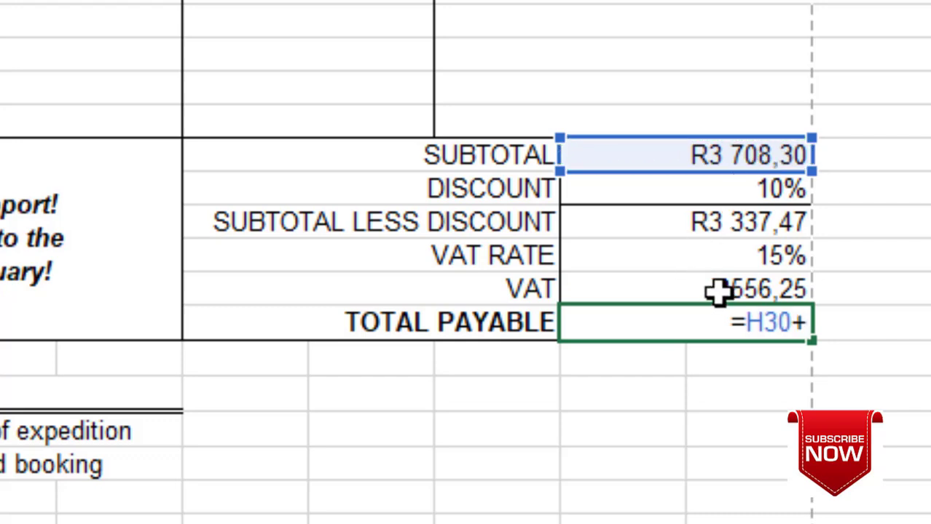
pyautogui.click(717, 284)
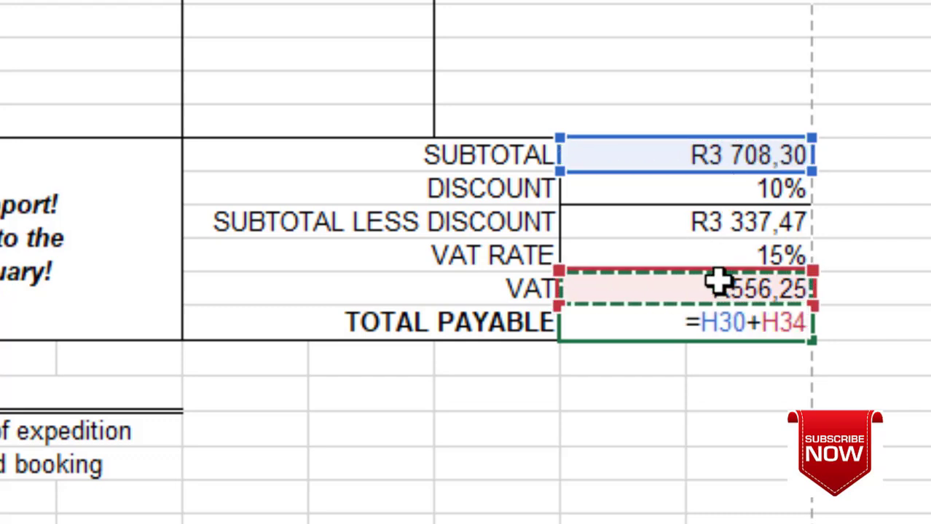
pyautogui.press('Return')
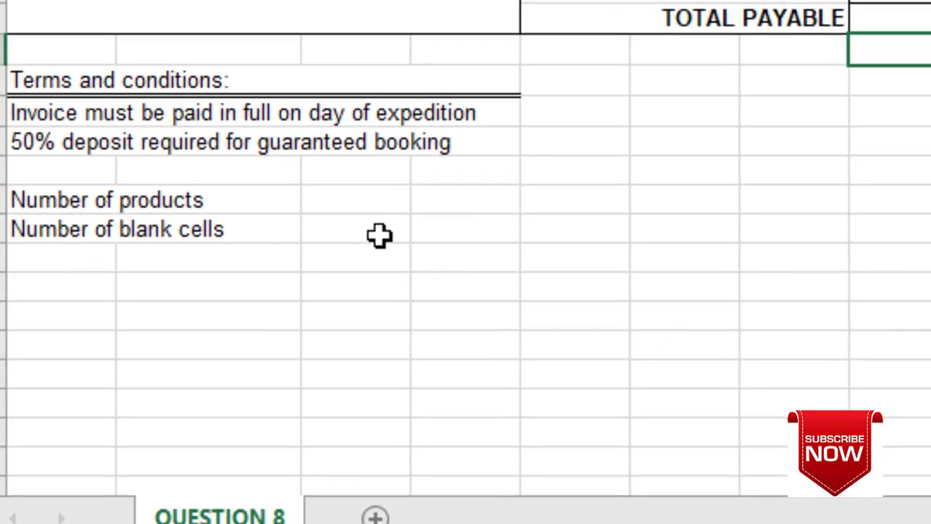
# - Count the products in A20:B23 with COUNTA beside Number of products, showing 4
pyautogui.click(372, 205)
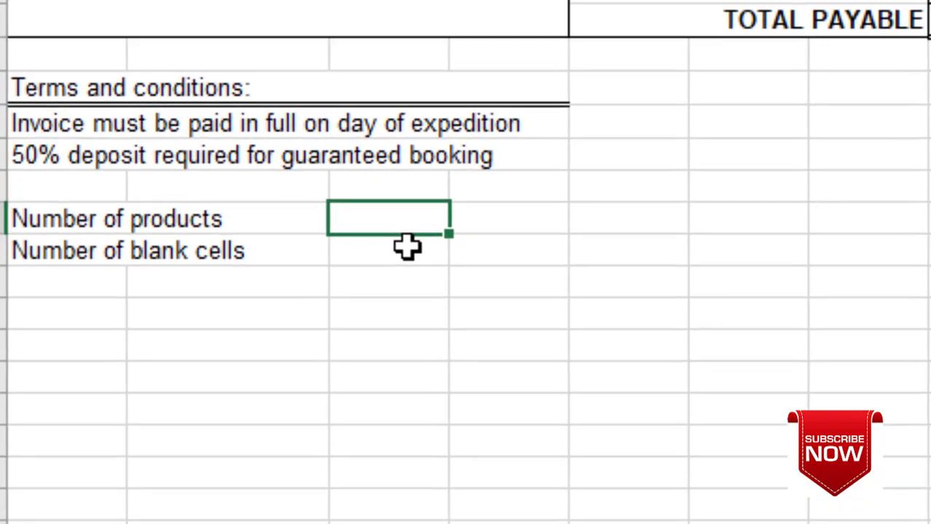
pyautogui.click(407, 248)
pyautogui.click(403, 223)
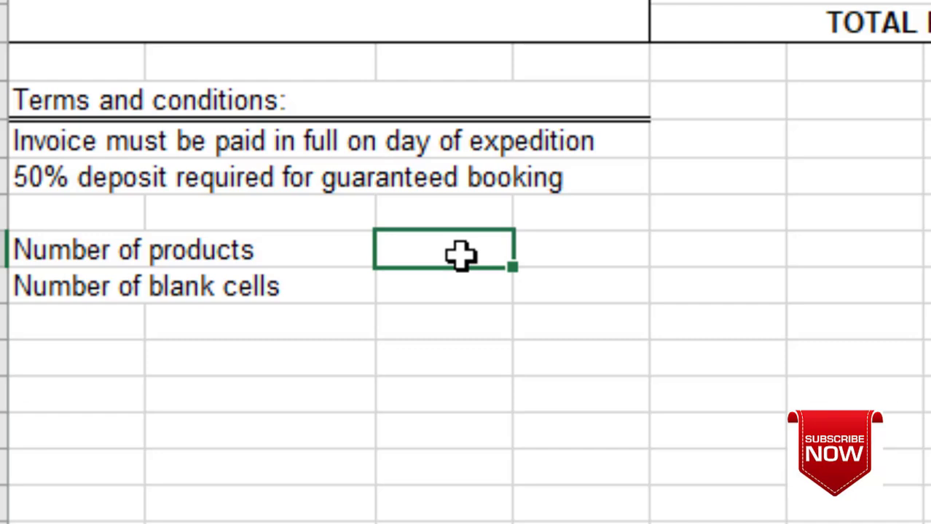
pyautogui.scroll(7, 460, 253)
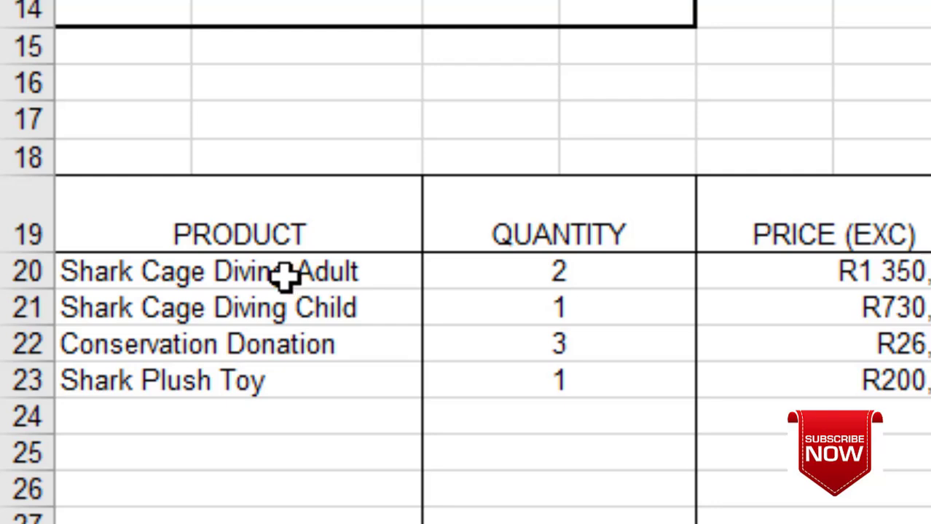
pyautogui.scroll(-5, 268, 338)
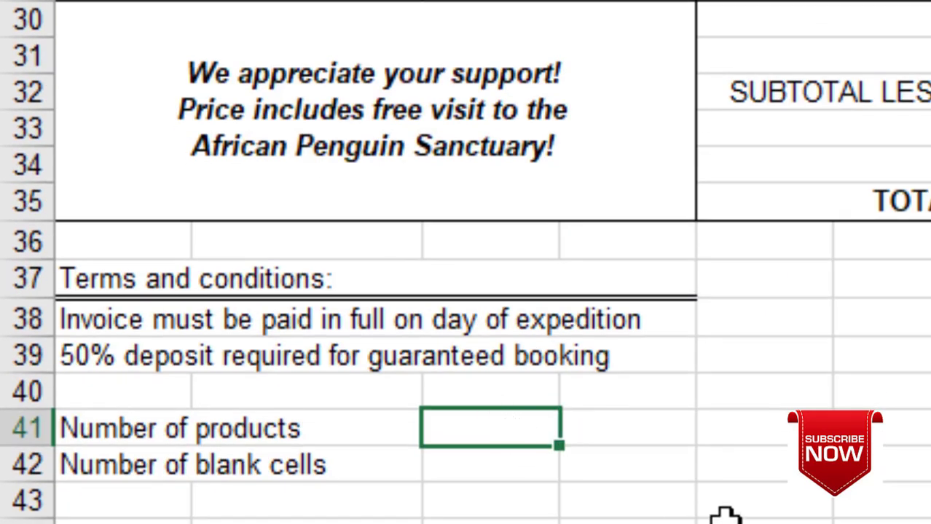
pyautogui.write('=COUNT')
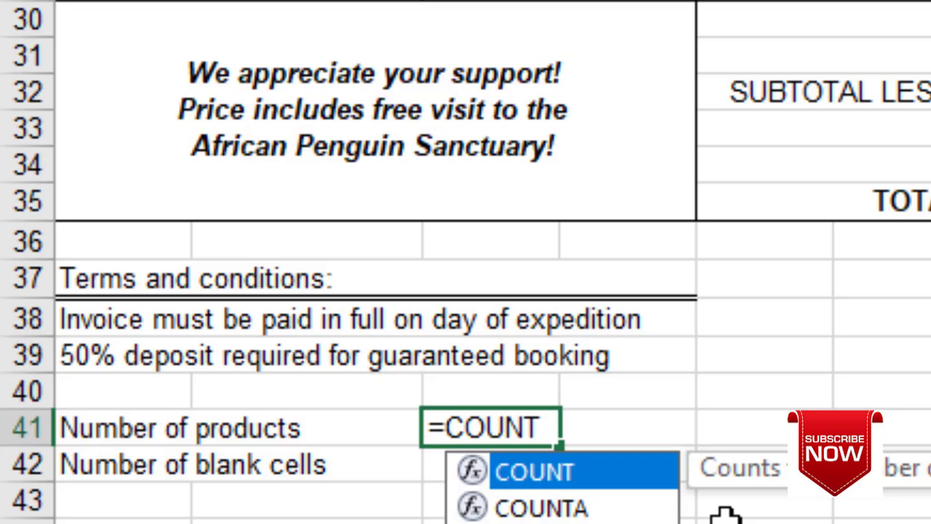
pyautogui.click(564, 509)
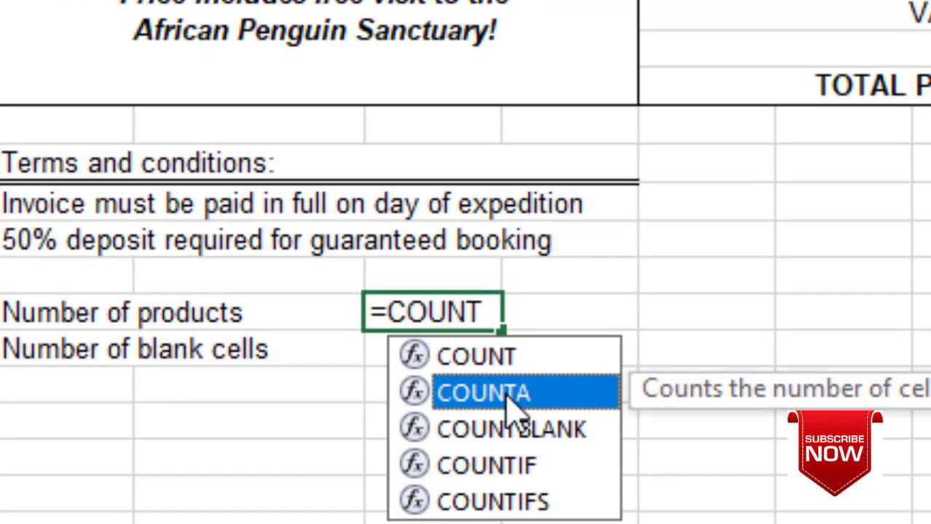
pyautogui.doubleClick(568, 509)
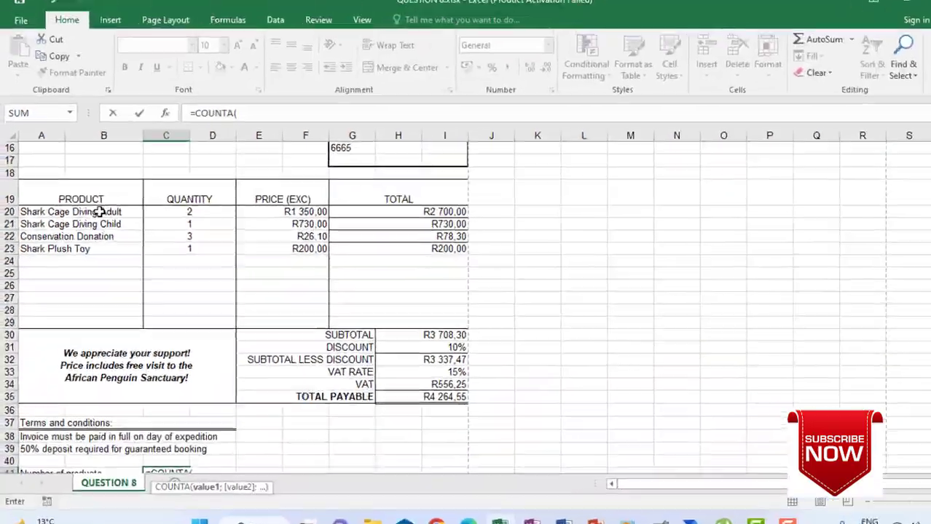
pyautogui.moveTo(43, 211); pyautogui.dragTo(96, 247)
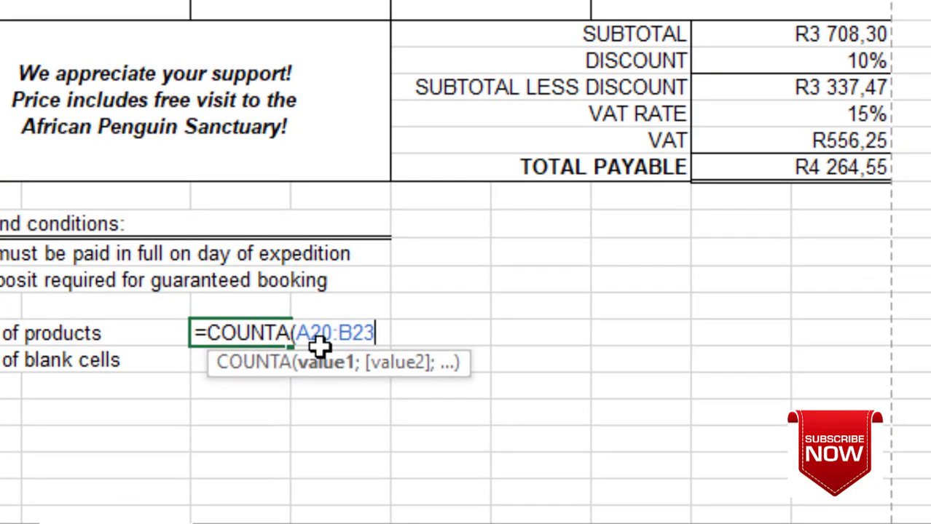
pyautogui.press('Return')
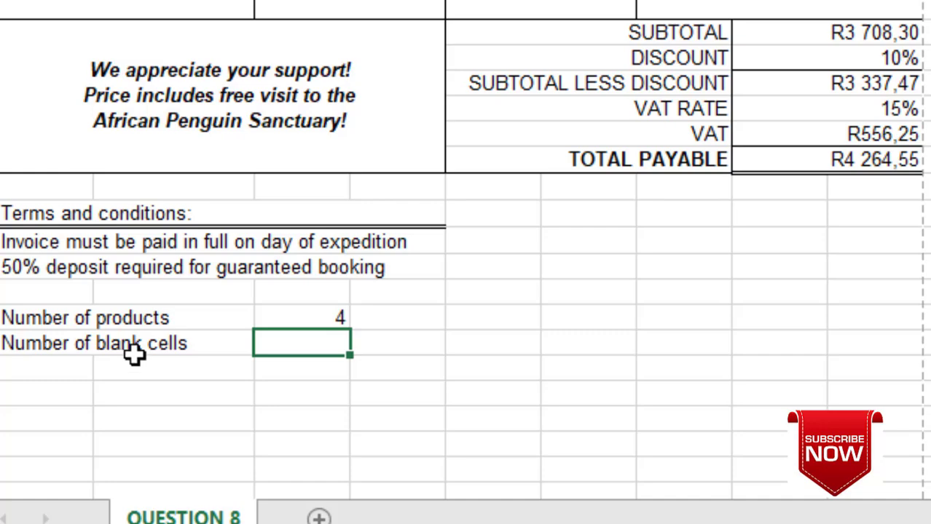
# - Count empty cells in A20:B29 with COUNTBLANK in C42, showing 16
pyautogui.scroll(1, 228, 478)
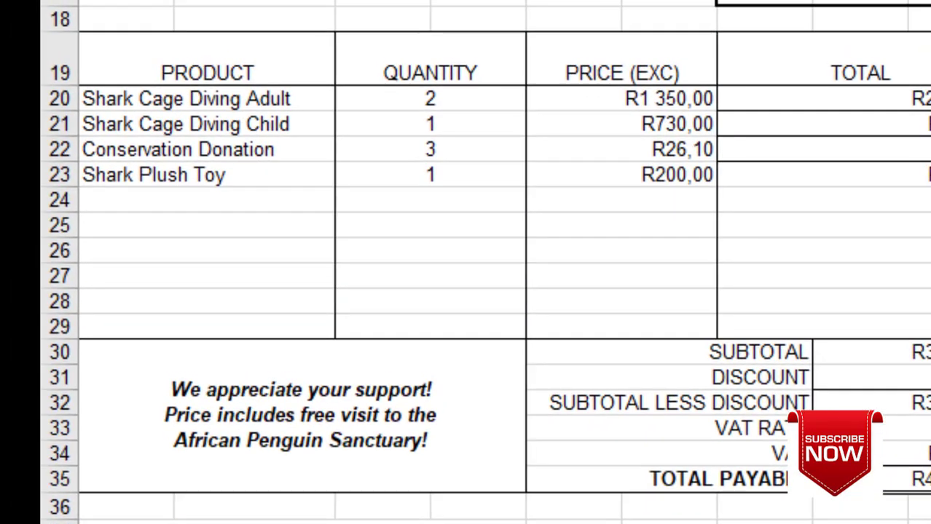
pyautogui.scroll(2, 284, 519)
pyautogui.scroll(-2, 353, 411)
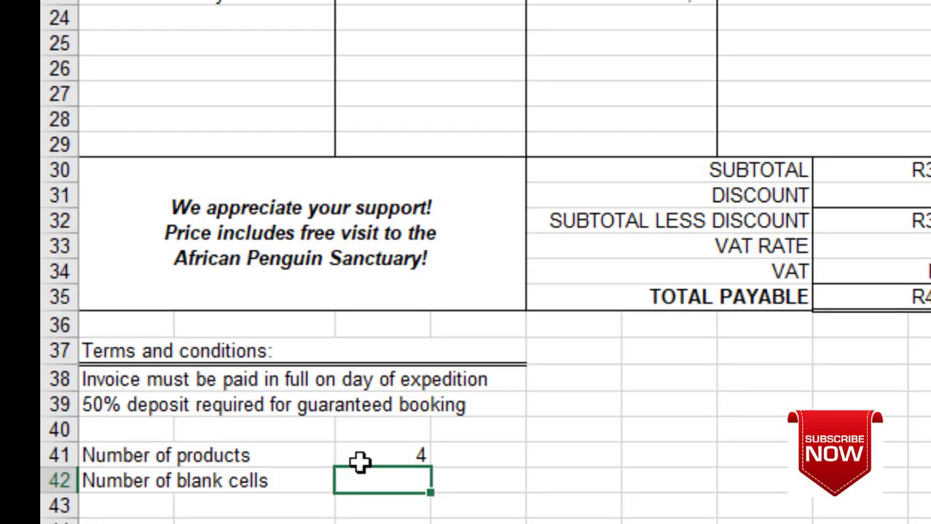
pyautogui.write('COUNTB')
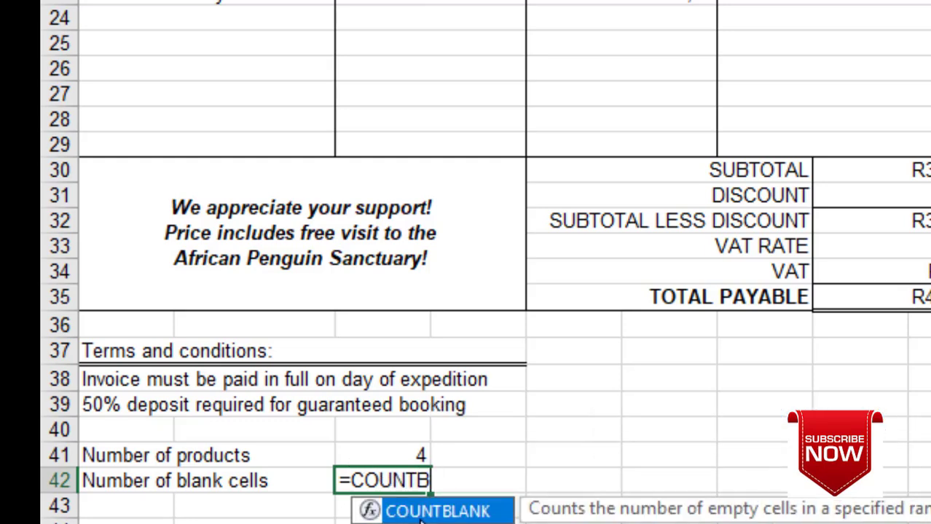
pyautogui.doubleClick(430, 510)
pyautogui.scroll(3, 388, 466)
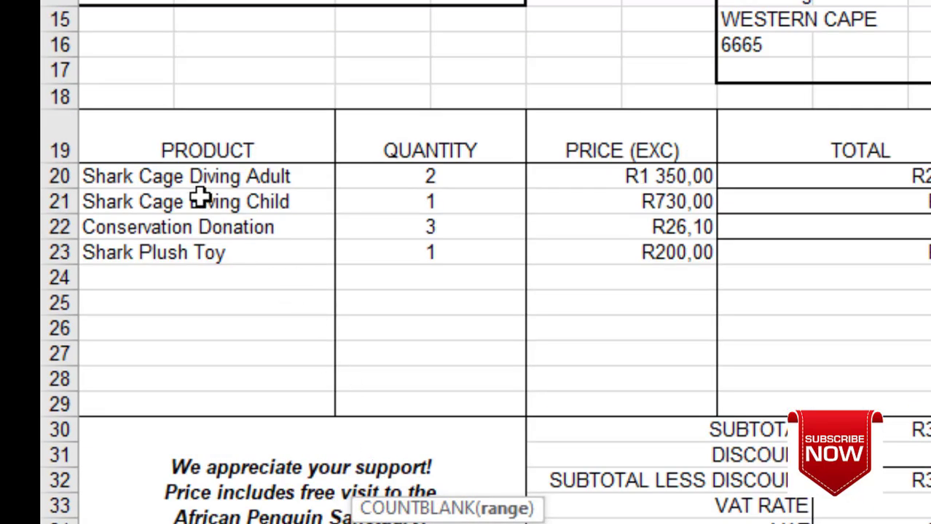
pyautogui.moveTo(195, 178); pyautogui.dragTo(212, 408)
pyautogui.scroll(-4, 470, 508)
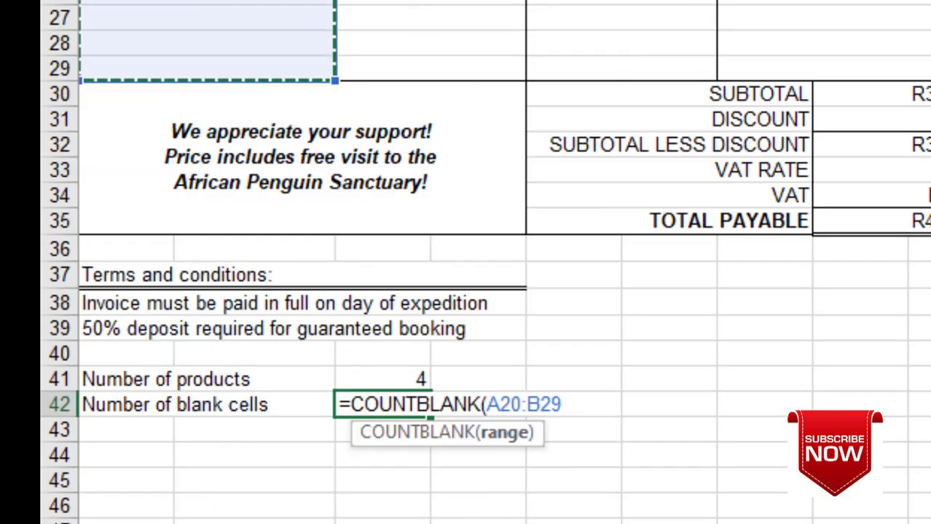
pyautogui.write(')')
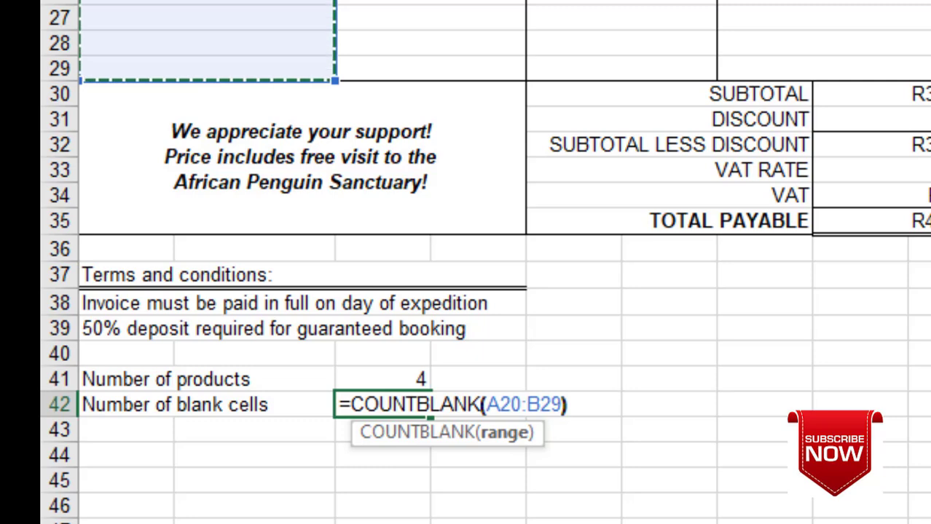
pyautogui.press('Return')
pyautogui.scroll(2, 694, 458)
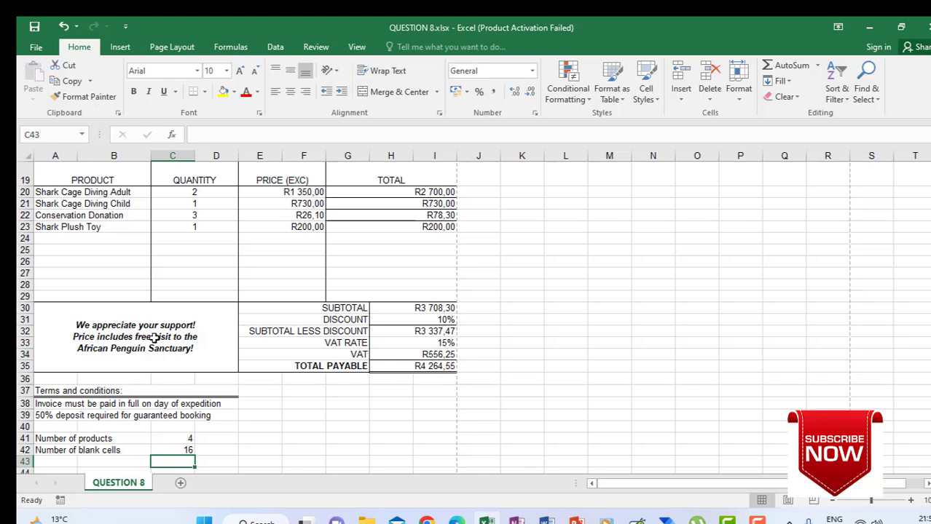
# - Turn on printing of row and column headings in Page Setup's Sheet options
pyautogui.scroll(4, 154, 337)
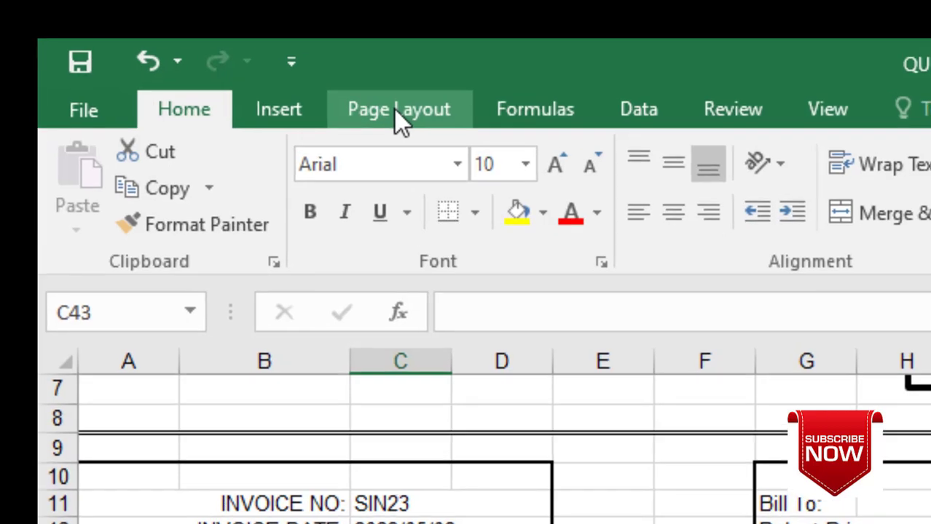
pyautogui.click(172, 50)
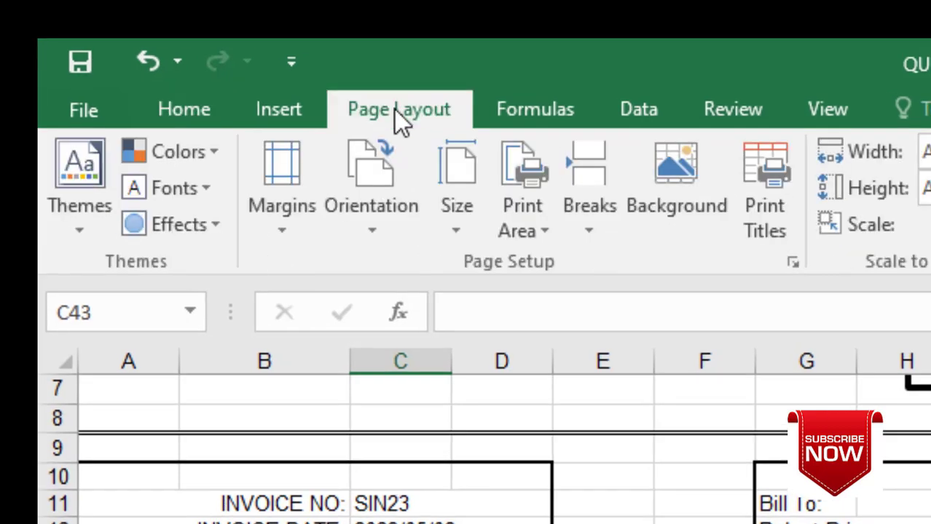
pyautogui.click(795, 263)
pyautogui.click(778, 350)
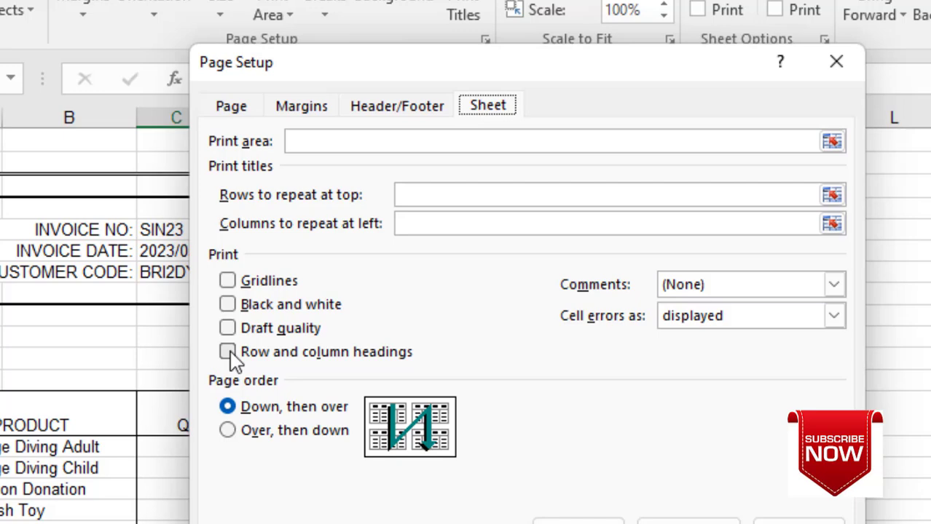
pyautogui.click(228, 353)
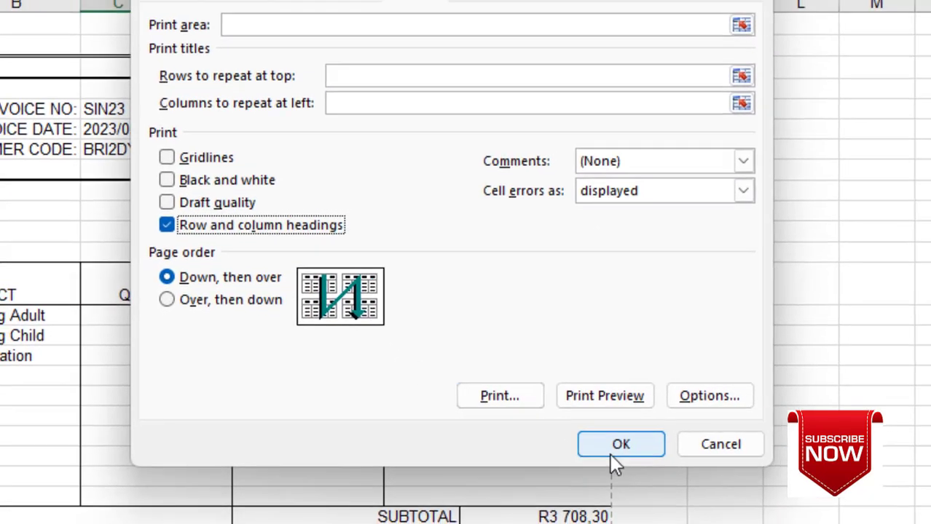
pyautogui.click(611, 455)
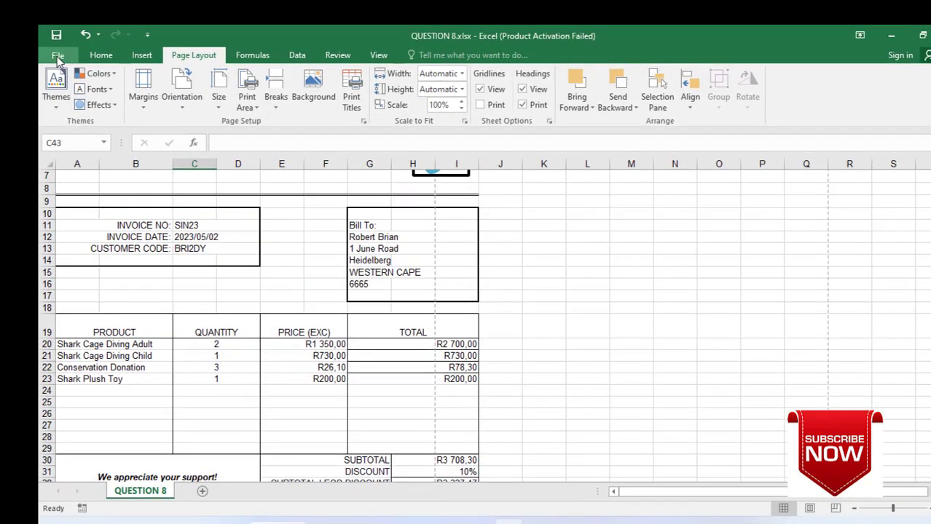
pyautogui.click(57, 56)
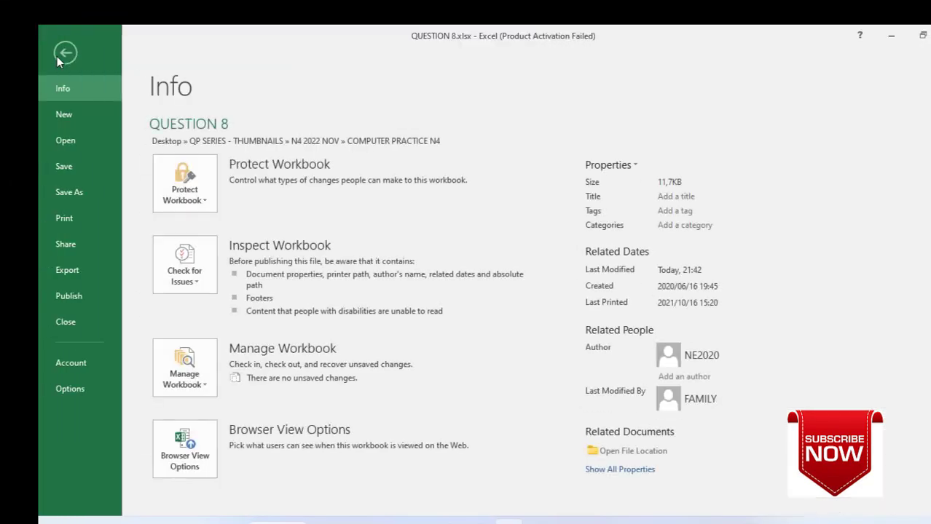
# - Preview the printout with headings over 2 pages, then return to the worksheet
pyautogui.click(70, 215)
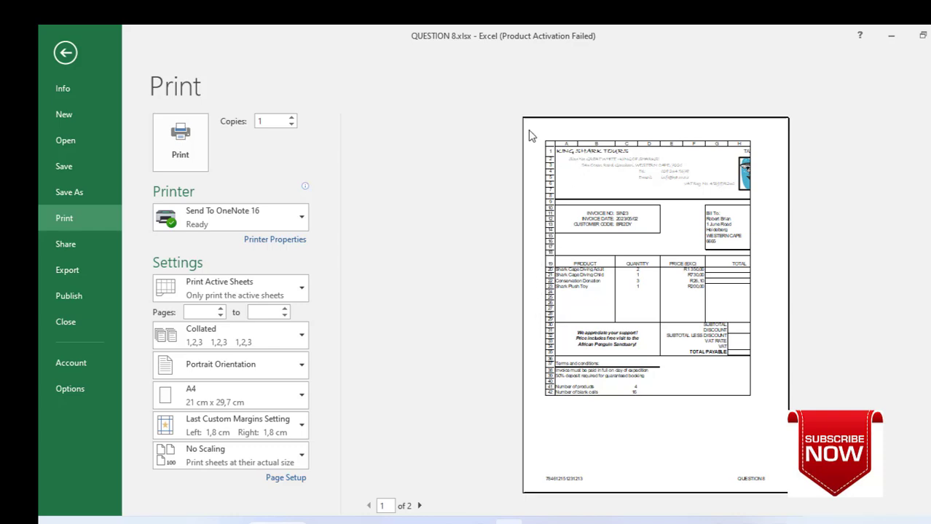
pyautogui.click(64, 51)
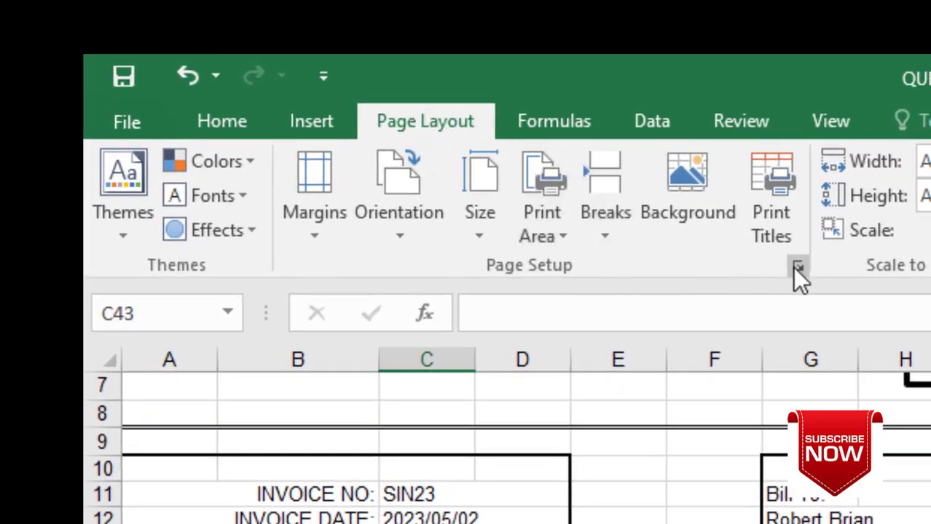
# - Turn off printing of row and column headings and preview the invoice on one page
pyautogui.click(797, 269)
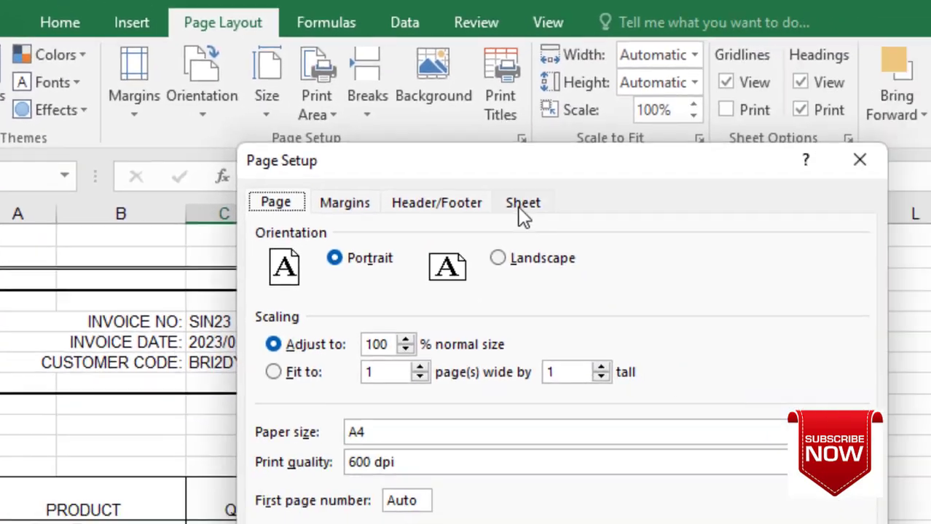
pyautogui.click(797, 346)
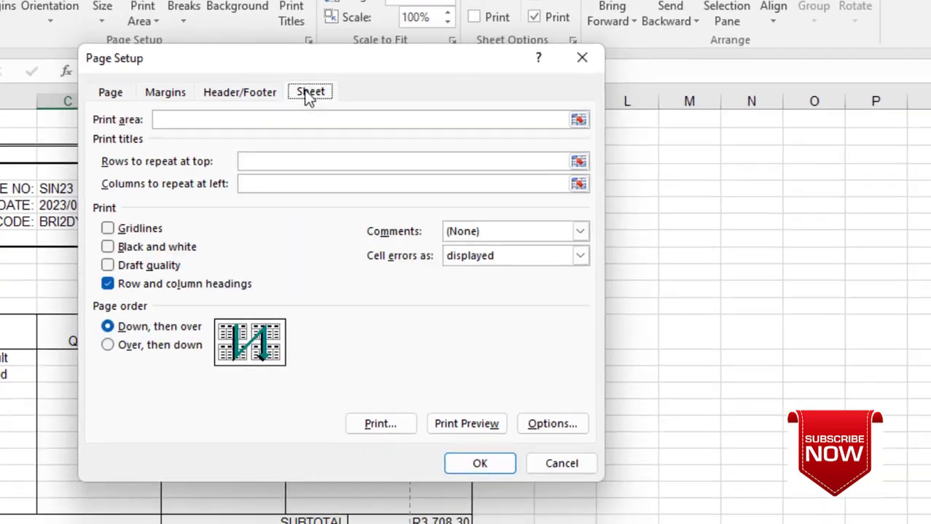
pyautogui.click(109, 284)
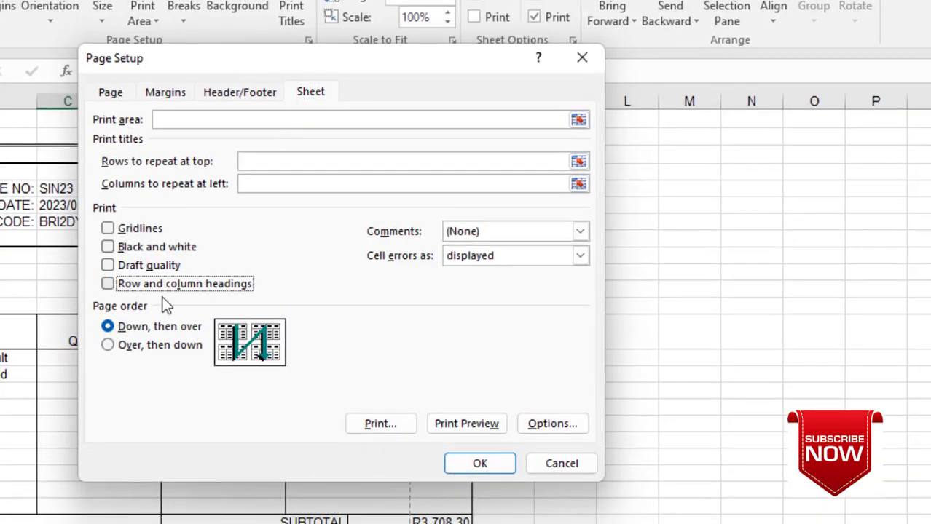
pyautogui.click(472, 464)
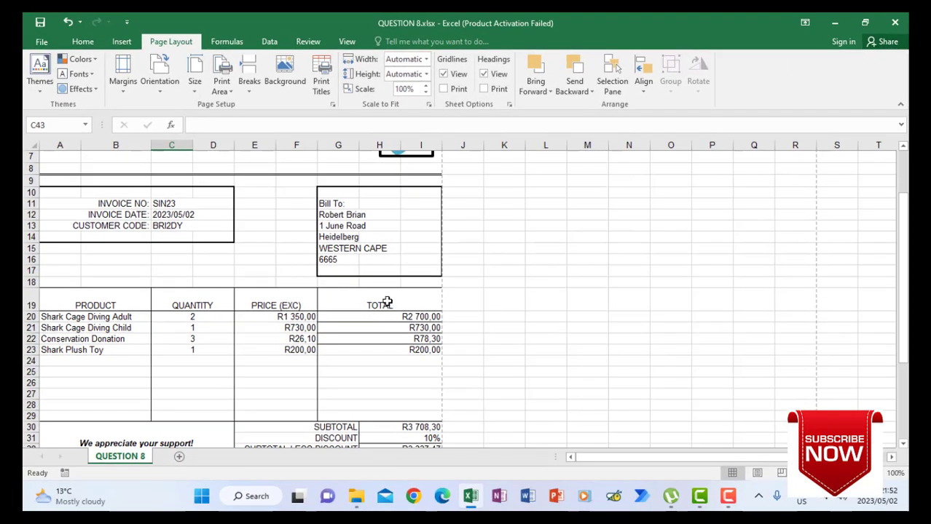
pyautogui.click(41, 41)
pyautogui.click(52, 196)
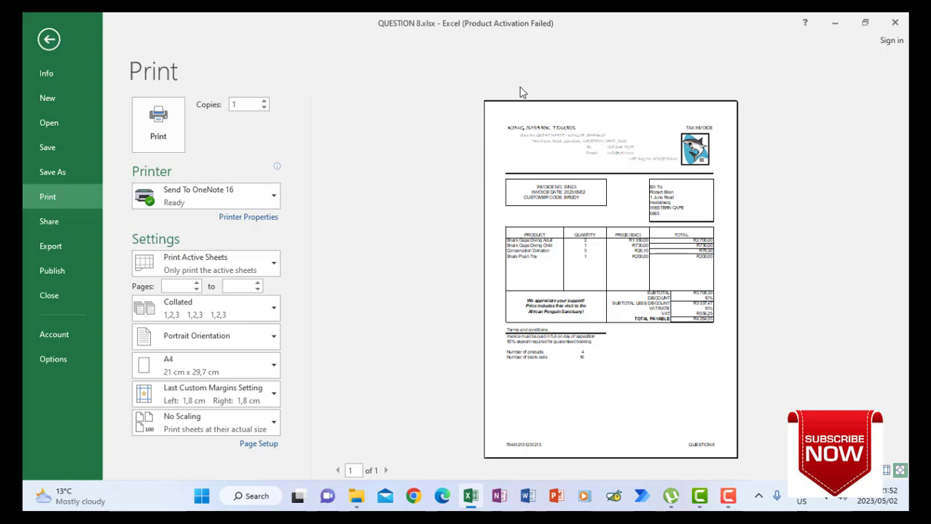
# - Exit the print preview and select cell K17 on the QUESTION 8 invoice sheet
pyautogui.click(49, 39)
pyautogui.click(486, 268)
pyautogui.scroll(2, 484, 270)
pyautogui.scroll(-2, 484, 270)
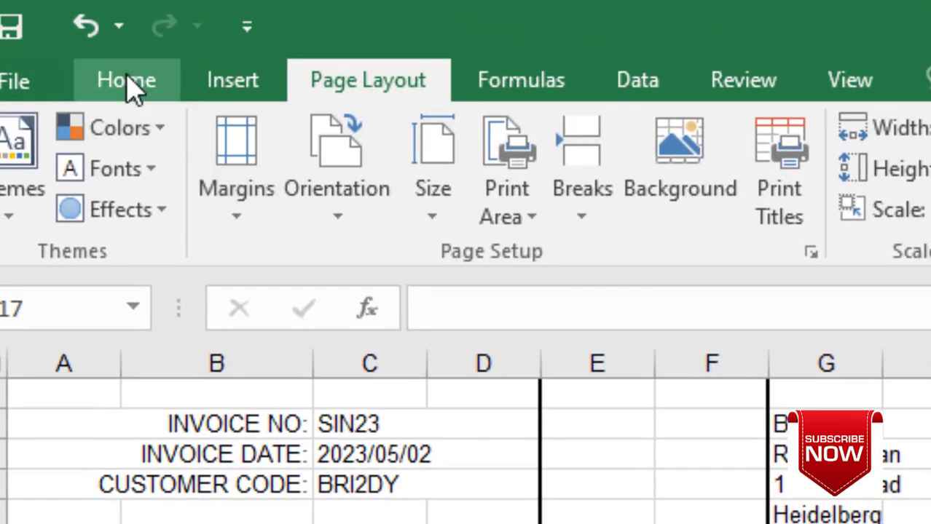
# - Use Erase Border to remove the lines under the R730,00 and R2 700,00 TOTAL rows
pyautogui.click(125, 76)
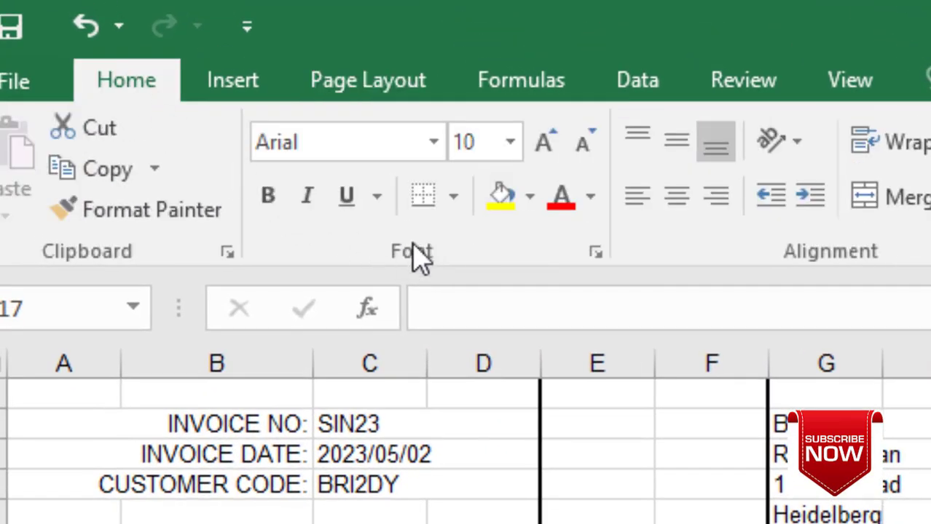
pyautogui.click(454, 204)
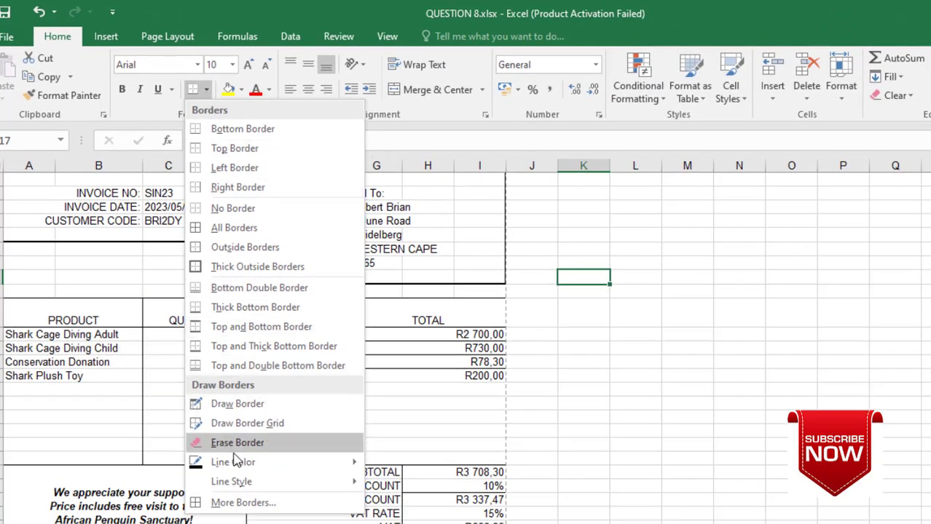
pyautogui.click(229, 444)
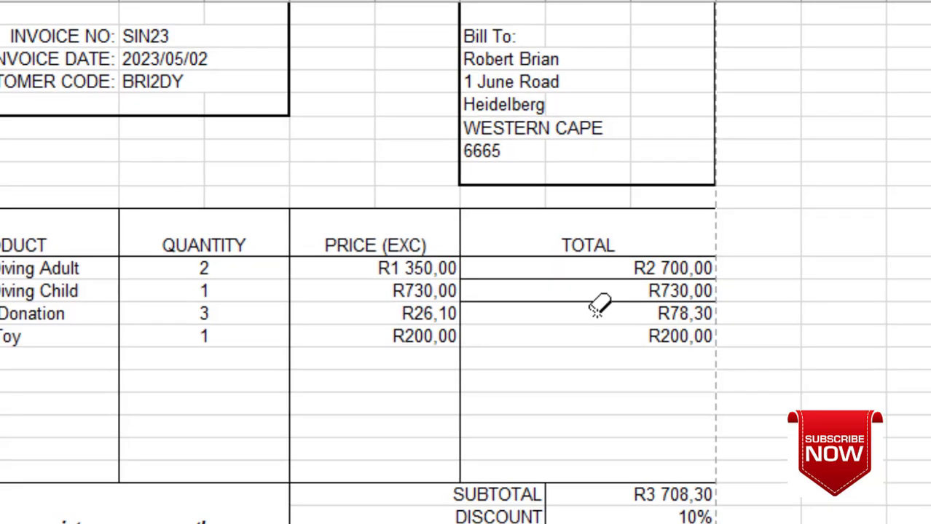
pyautogui.click(432, 354)
pyautogui.click(598, 279)
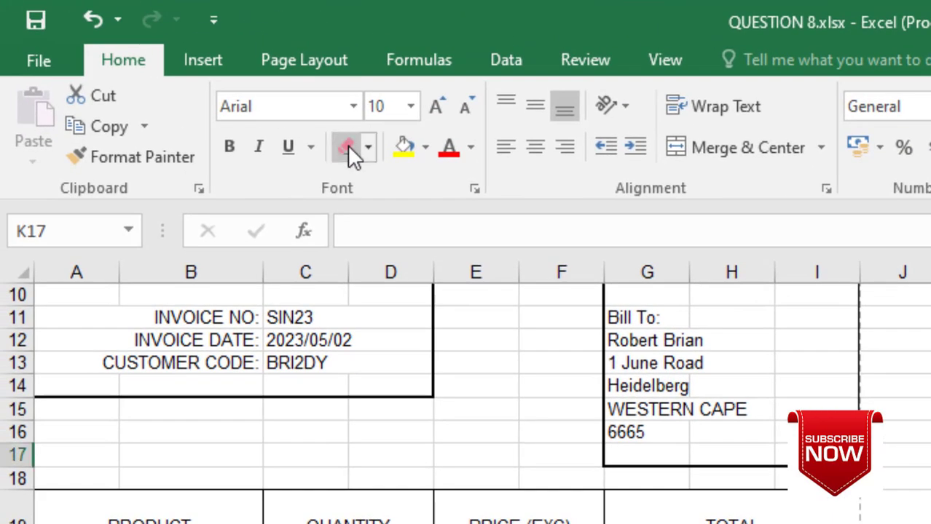
pyautogui.click(907, 478)
pyautogui.click(374, 314)
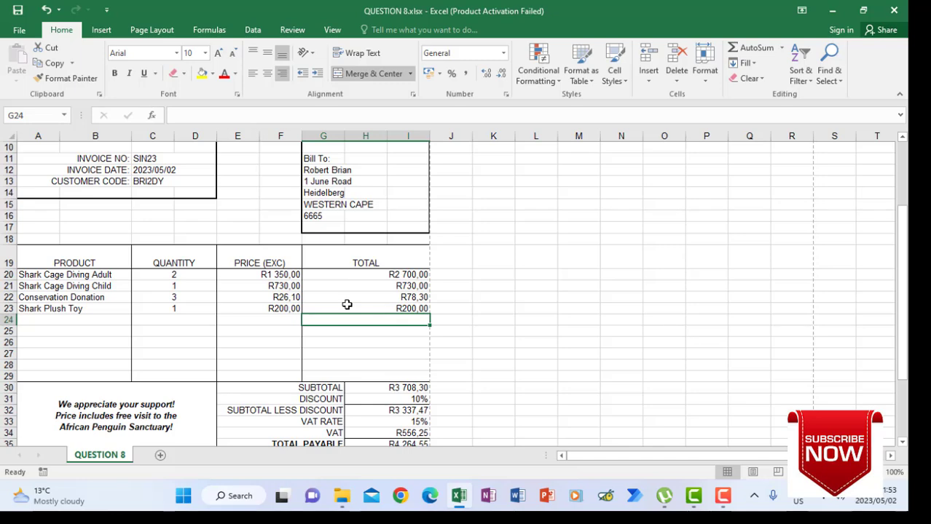
# - Reopen the print preview to check the invoice on one page without headings
pyautogui.click(19, 32)
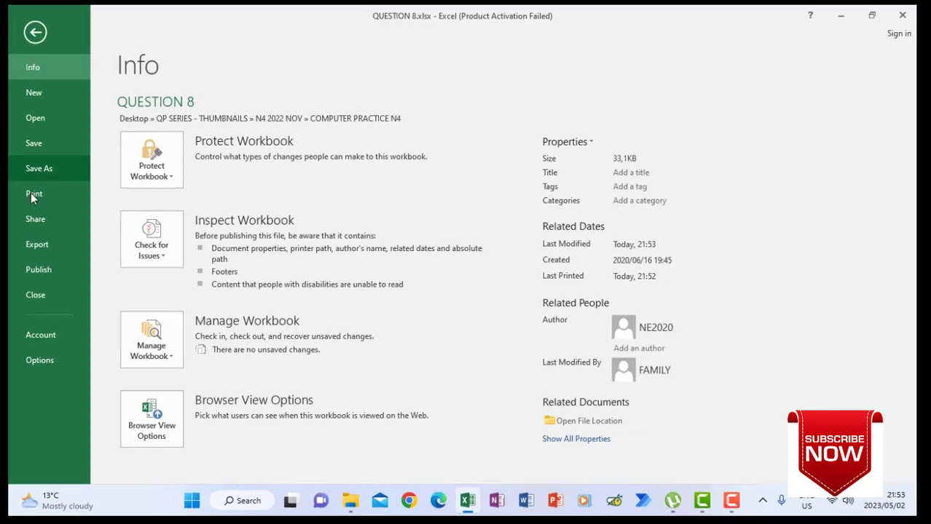
pyautogui.click(33, 195)
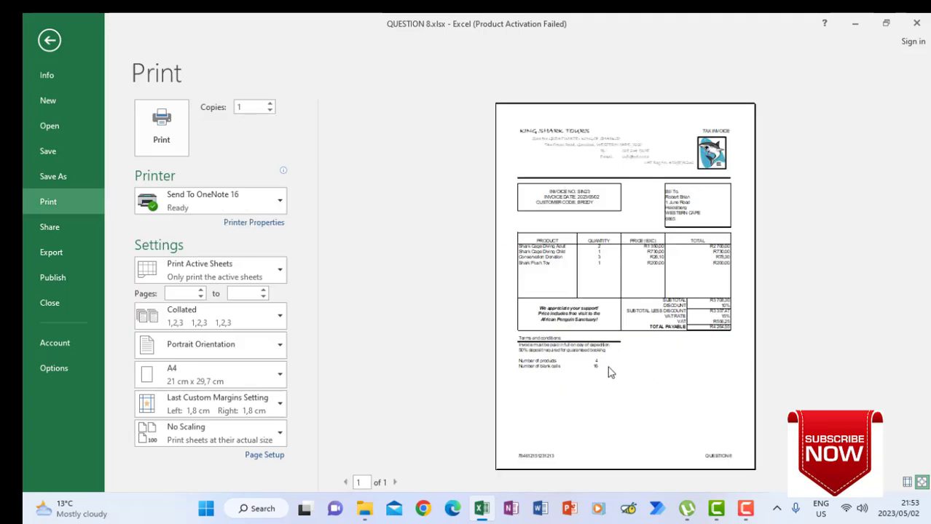